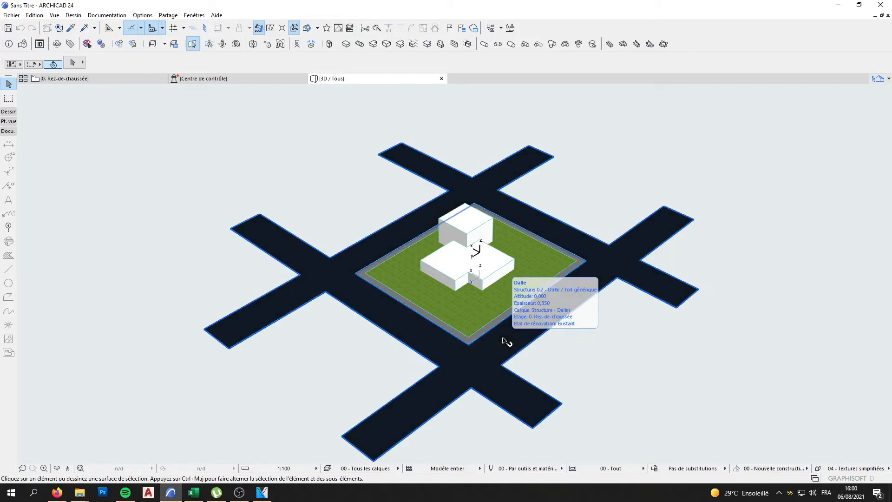
Examine the white building volumes, lawn slab and surrounding roads in the 3D view from several angles
left_click_drag(515, 355, 490, 315)
middle_click_drag(490, 314, 501, 314, "shift")
scroll(358, 301, "up", 5)
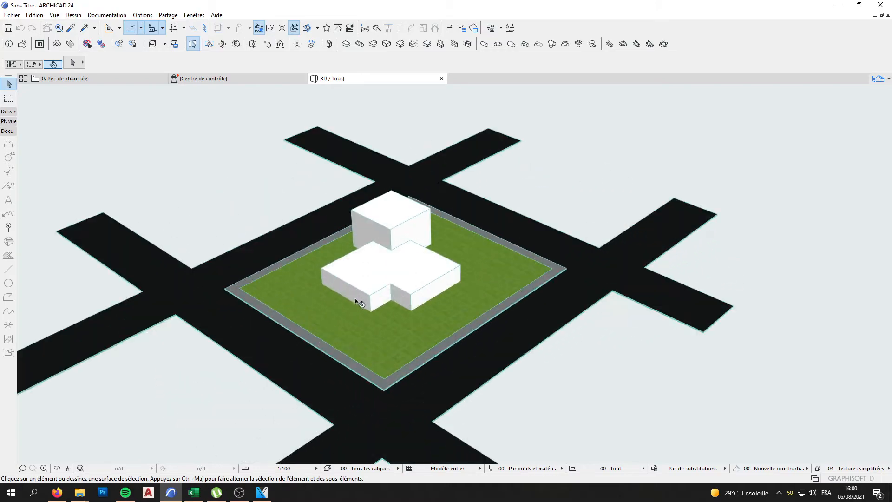
middle_click_drag(359, 300, 391, 285, "shift")
scroll(383, 336, "down", 3)
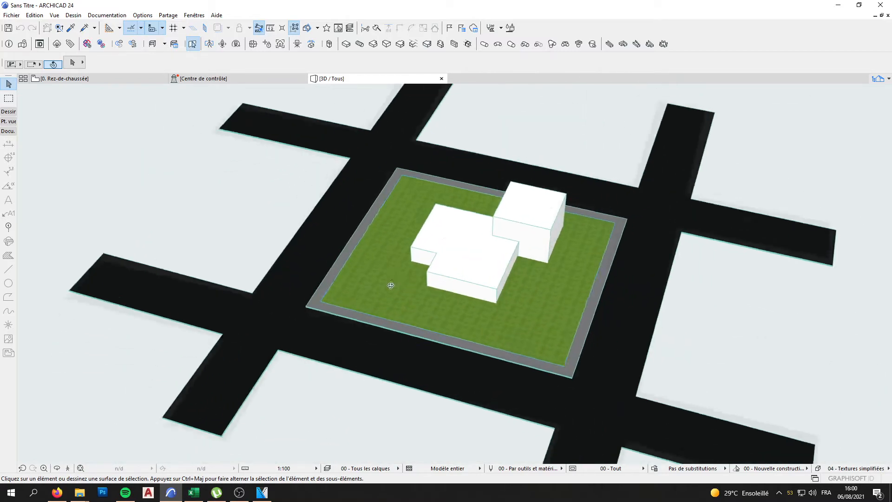
middle_click_drag(446, 291, 534, 270, "shift")
middle_click_drag(386, 272, 467, 327, "shift")
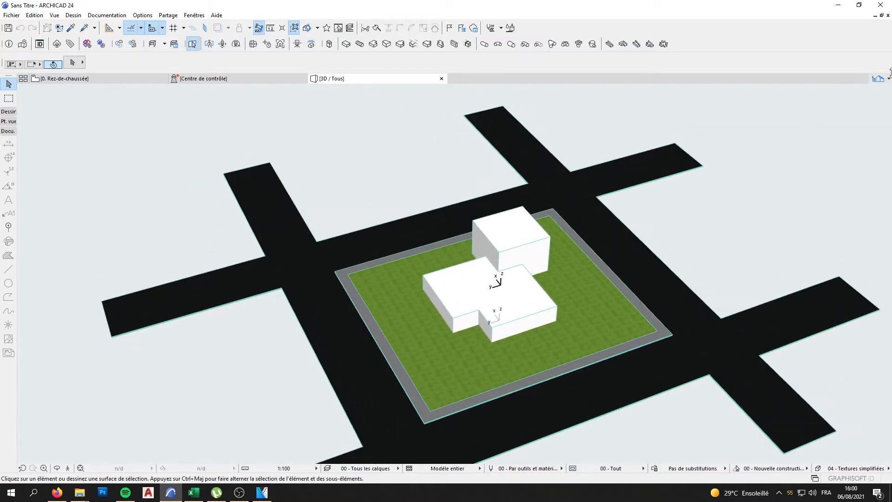
Open the generic axonometry of the project and bring the whole plot into view
left_click(888, 79)
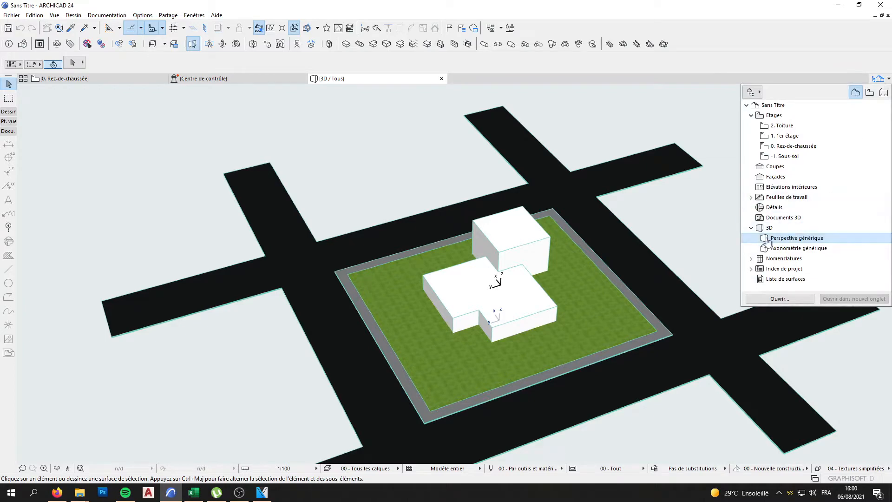
left_click(785, 239)
double_click(796, 247)
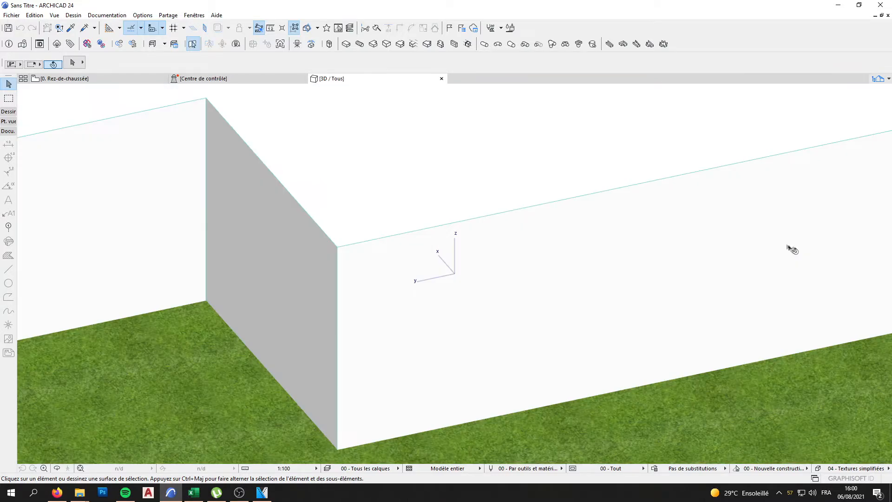
scroll(618, 318, "down", 10)
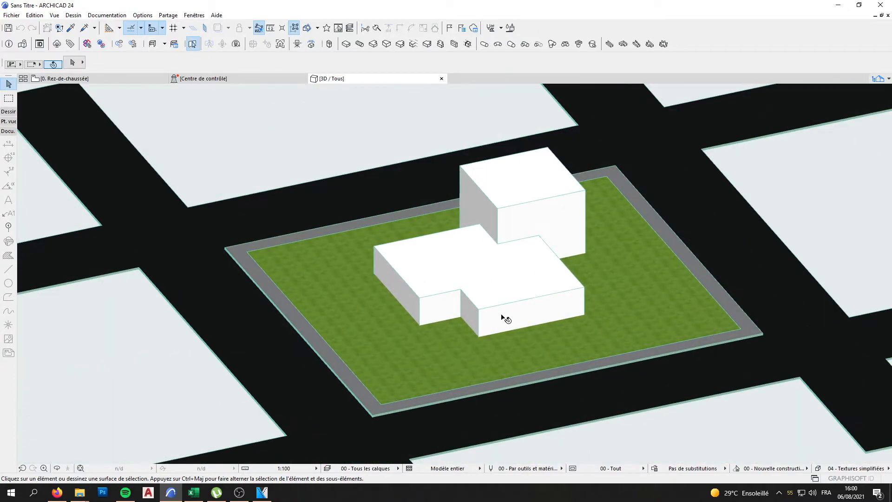
Orbit the axonometry until the site is seen roughly from above and examine the building layout
left_click_drag(448, 309, 726, 368)
scroll(589, 342, "down", 6)
left_click_drag(589, 340, 592, 363)
scroll(582, 337, "up", 5)
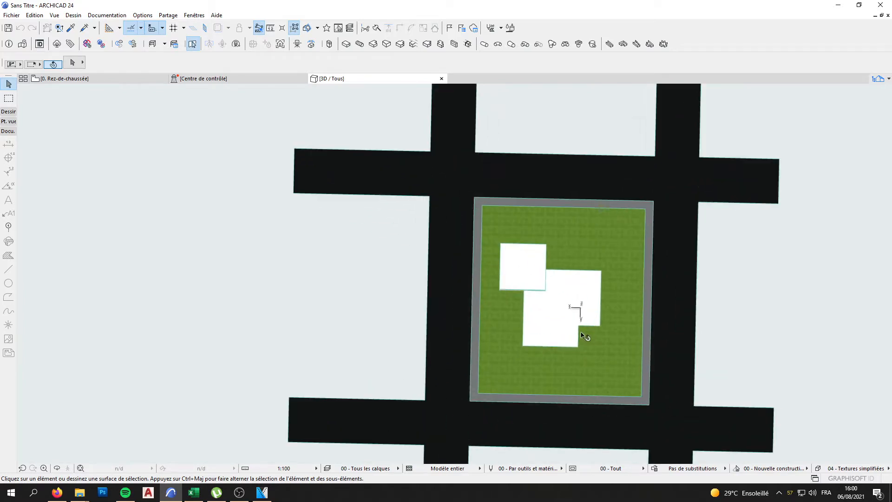
scroll(553, 279, "up", 3)
scroll(562, 293, "down", 2)
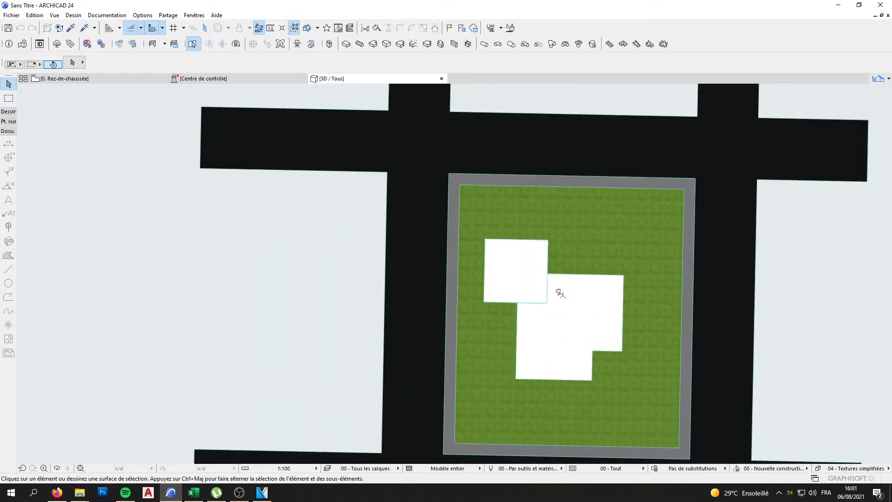
scroll(539, 301, "up", 1)
left_click_drag(536, 300, 541, 307)
scroll(539, 307, "down", 4)
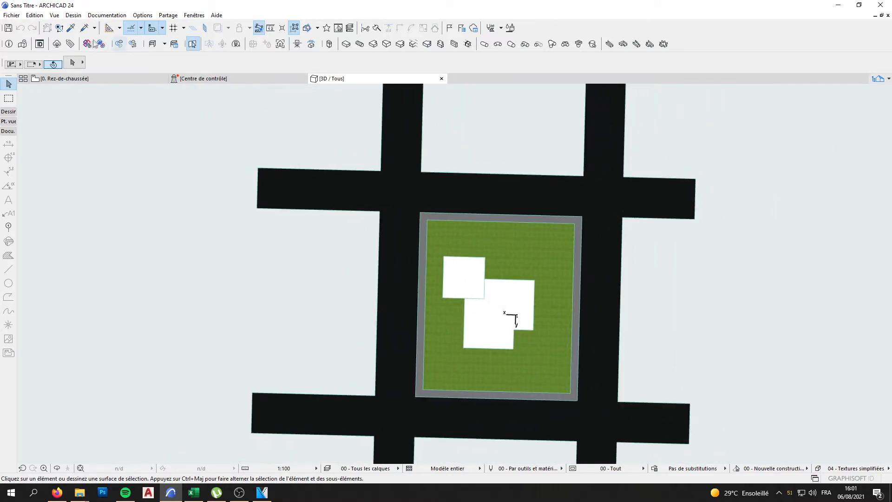
Set the 3D view's parallel projection to the predefined top view, Vue de dessus
left_click(76, 19)
mouse_move(60, 18)
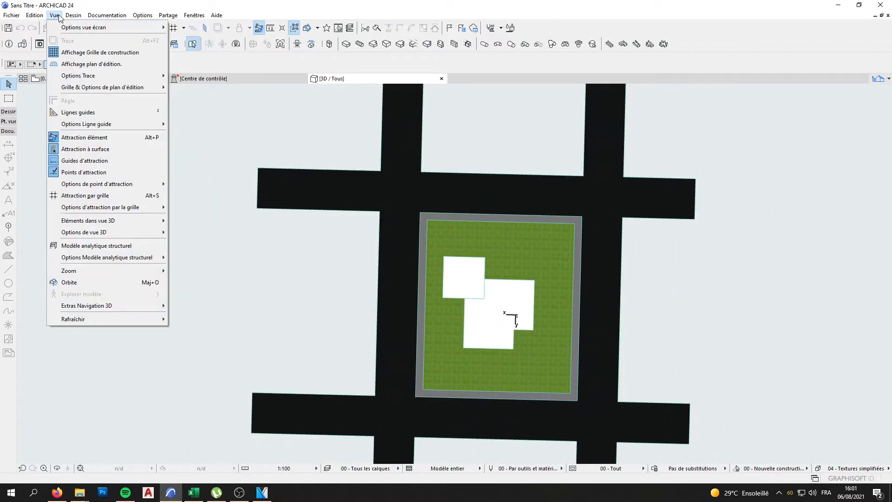
mouse_move(116, 232)
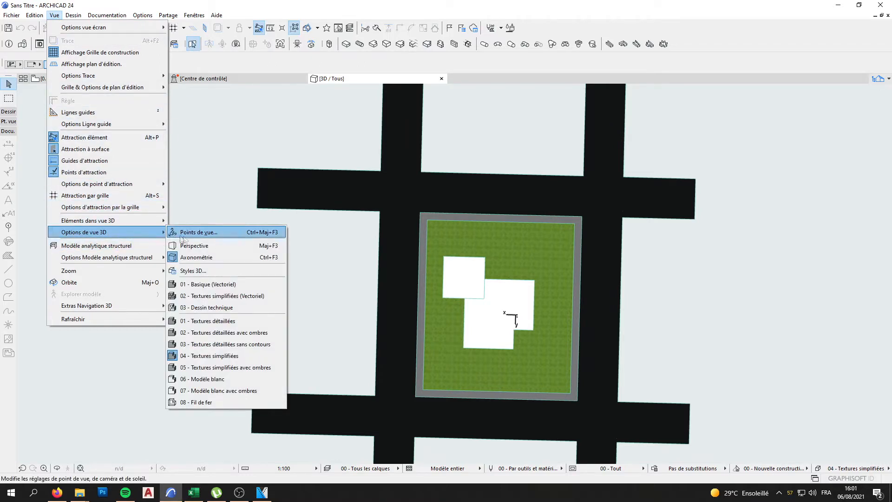
left_click(195, 232)
left_click(465, 141)
left_click(466, 140)
left_click(466, 143)
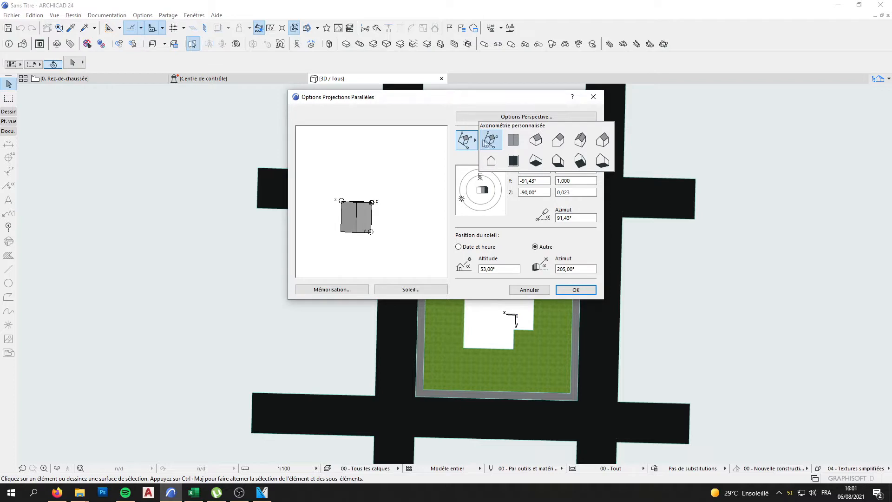
left_click(513, 142)
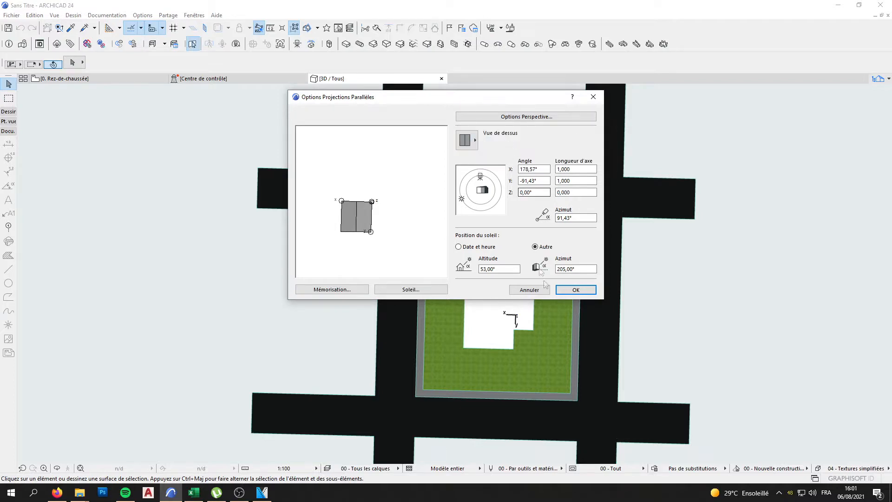
left_click(575, 290)
middle_click_drag(562, 290, 456, 268)
Reset the axonometric viewpoint so the site is seen exactly from above, without any tilt
left_click(55, 16)
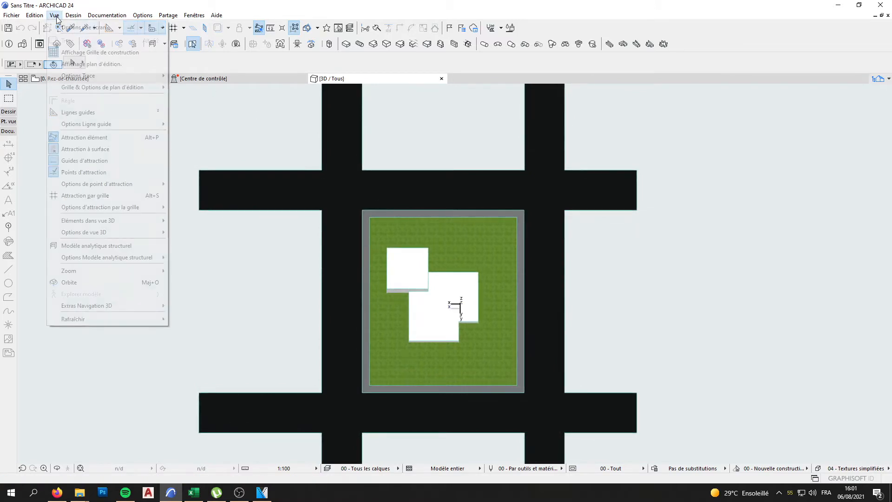
mouse_move(140, 232)
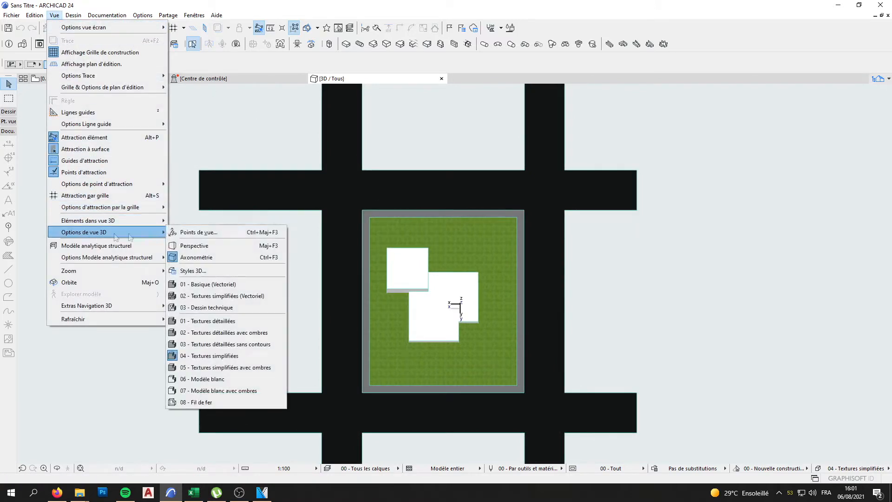
left_click(196, 232)
left_click(466, 140)
left_click(491, 140)
left_click(569, 287)
middle_click_drag(539, 275, 552, 268)
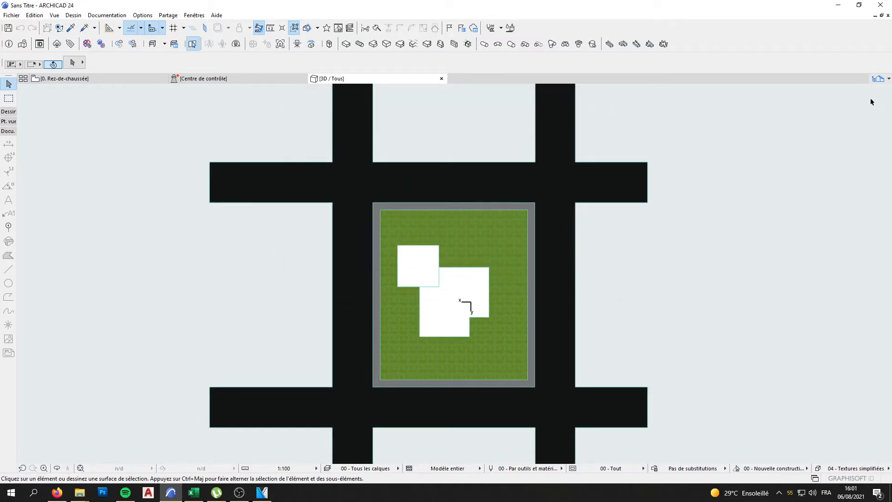
Create a new 3D document from the current 3D view with reference ID Tuto and name Plan de masse
left_click(879, 80)
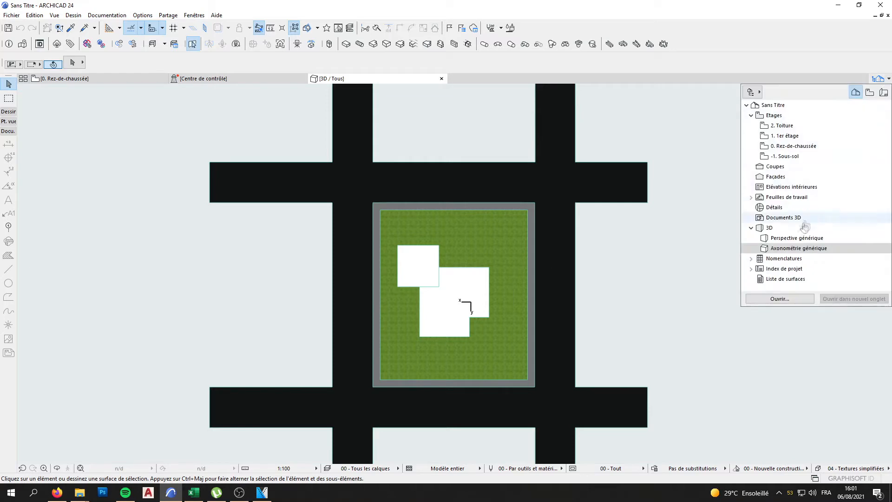
left_click(752, 116)
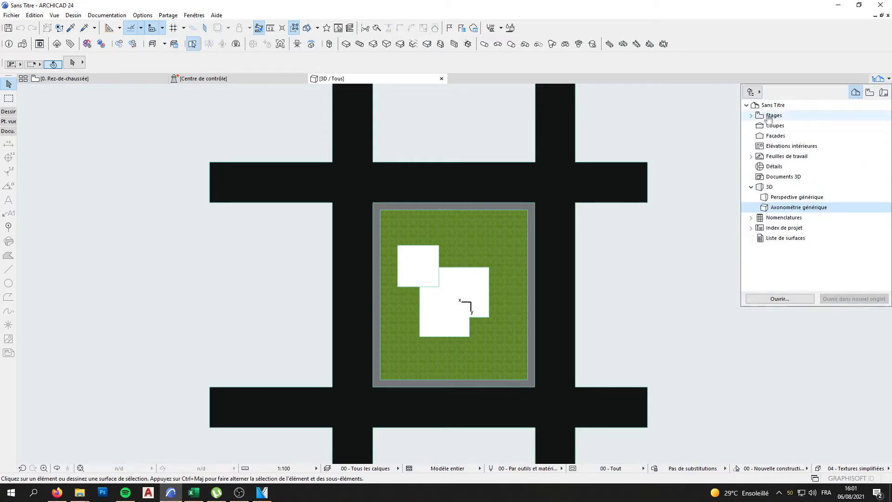
left_click(752, 187)
left_click(777, 178)
right_click(782, 182)
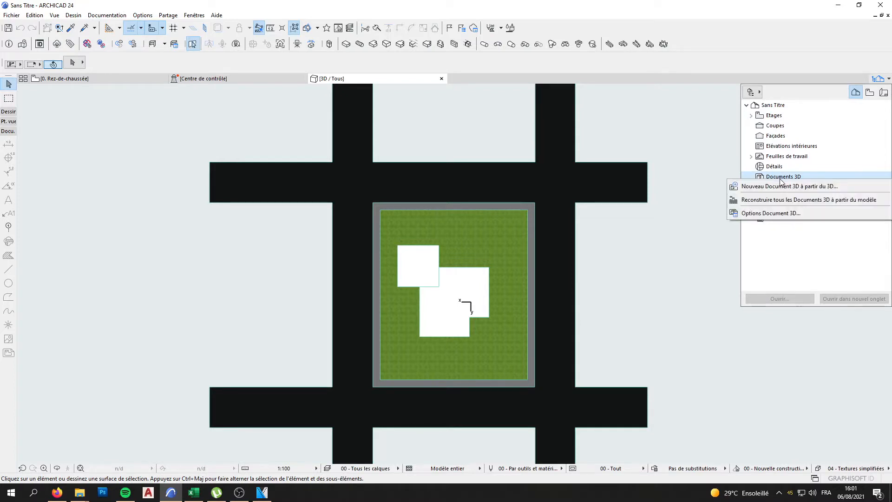
left_click(784, 186)
type("Tuto1")
left_click(488, 177)
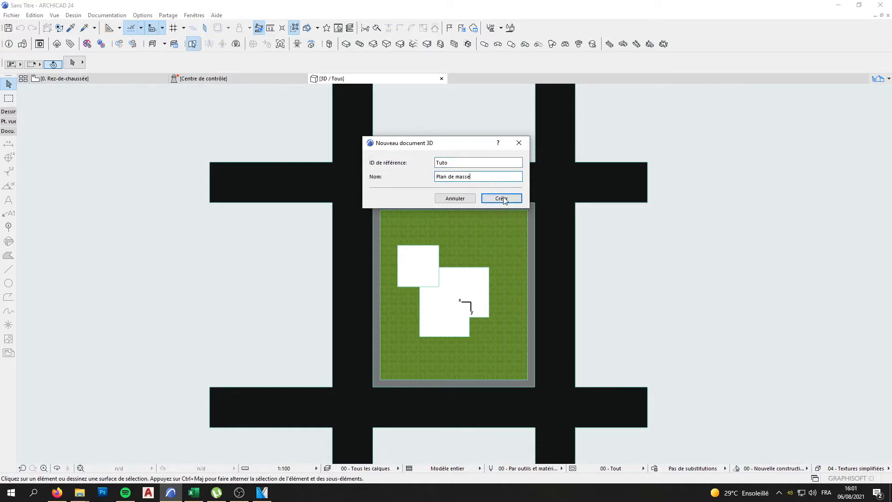
left_click(500, 197)
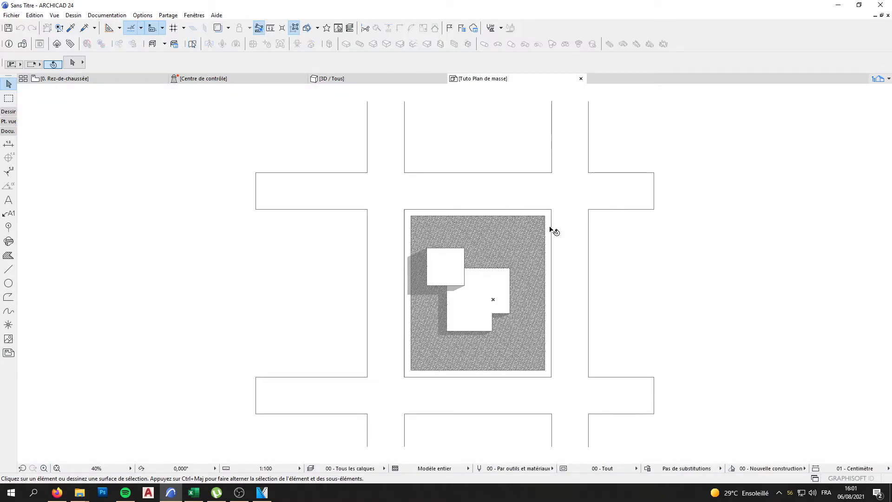
Examine the hatching and cast shadows in the new document, selecting the lawn slab
middle_click_drag(554, 231, 503, 234)
scroll(425, 246, "up", 3)
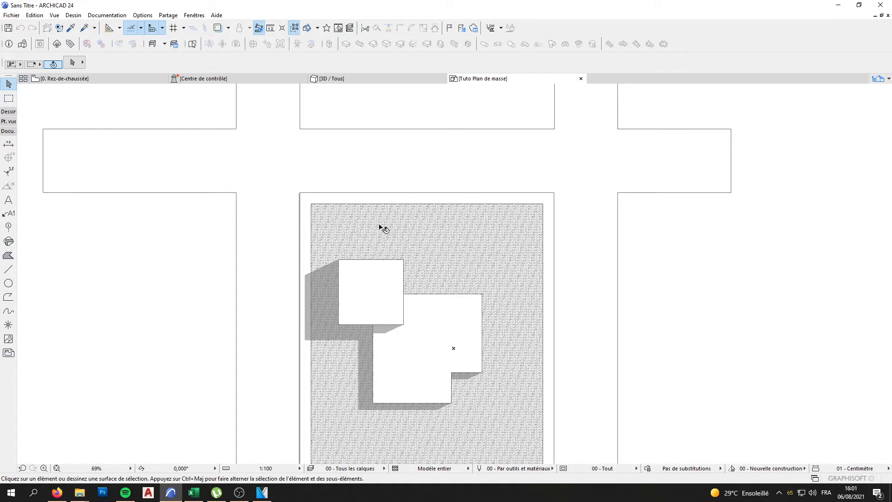
scroll(384, 229, "up", 4)
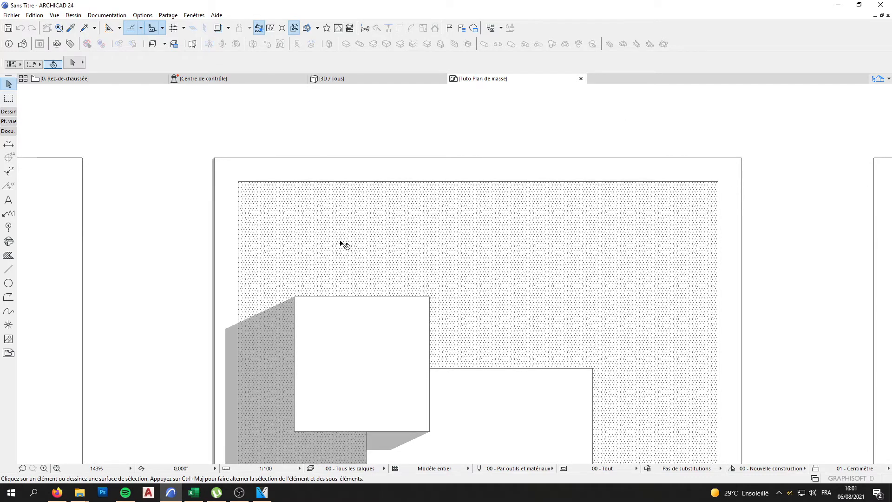
left_click(366, 242)
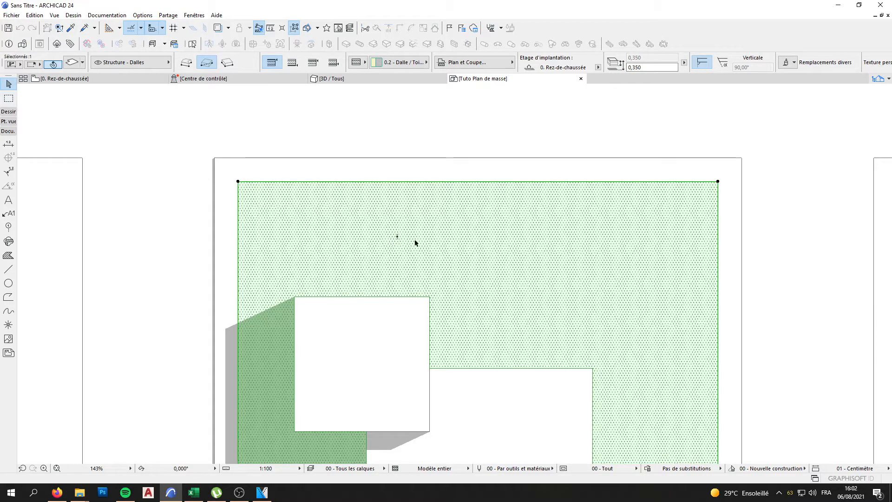
scroll(410, 168, "down", 4)
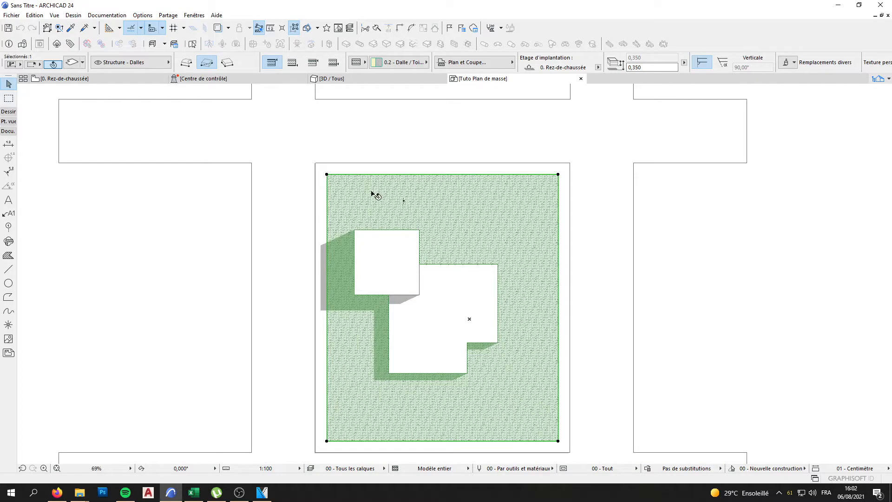
In the Plan de masse 3D document's options, fill uncut surfaces with "Propres couleurs de surface (sans ombrage)"
left_click(886, 79)
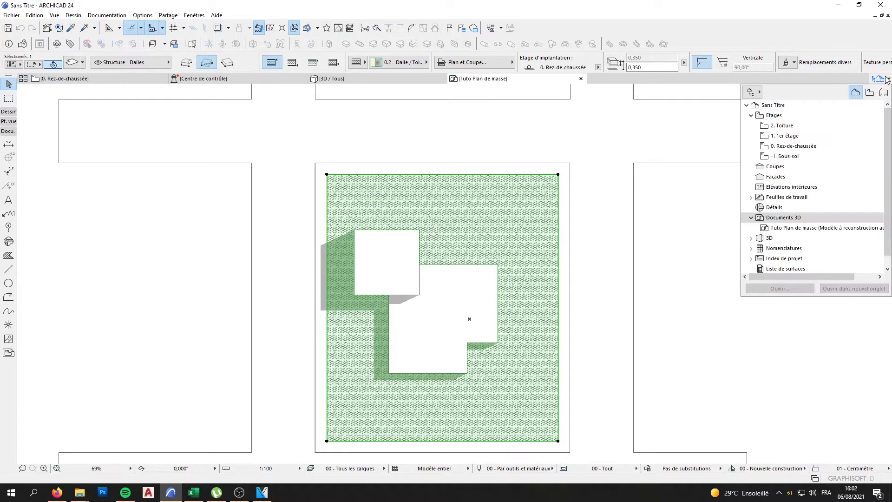
left_click(779, 229)
right_click(780, 228)
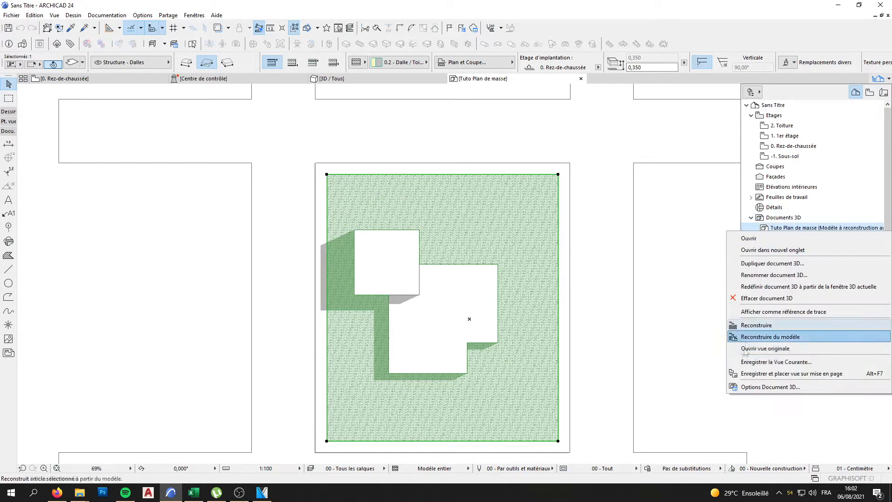
left_click(742, 385)
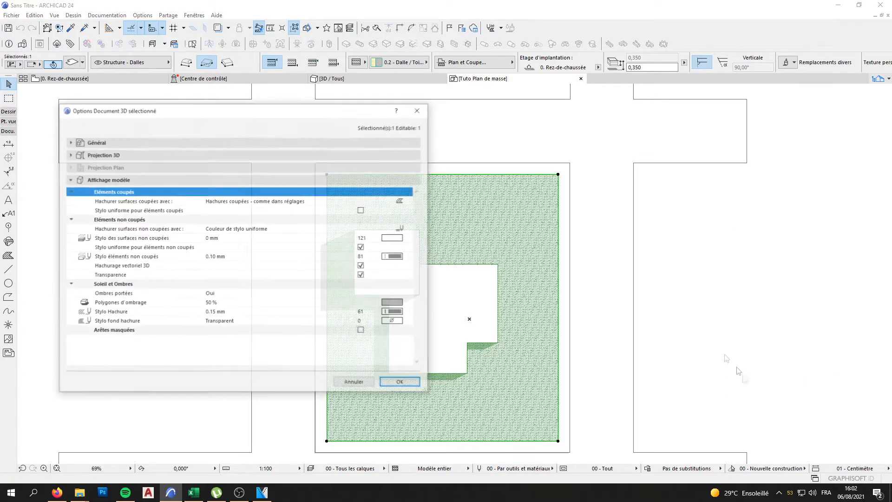
left_click(69, 180)
left_click(70, 179)
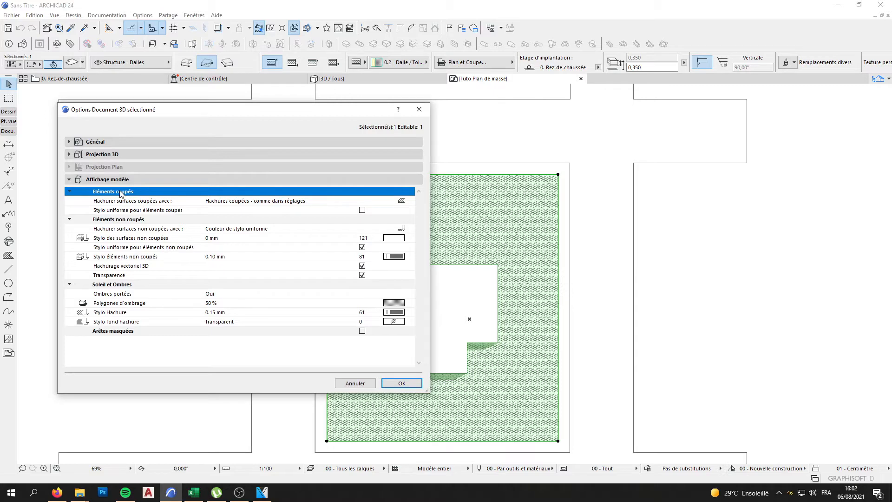
left_click(70, 193)
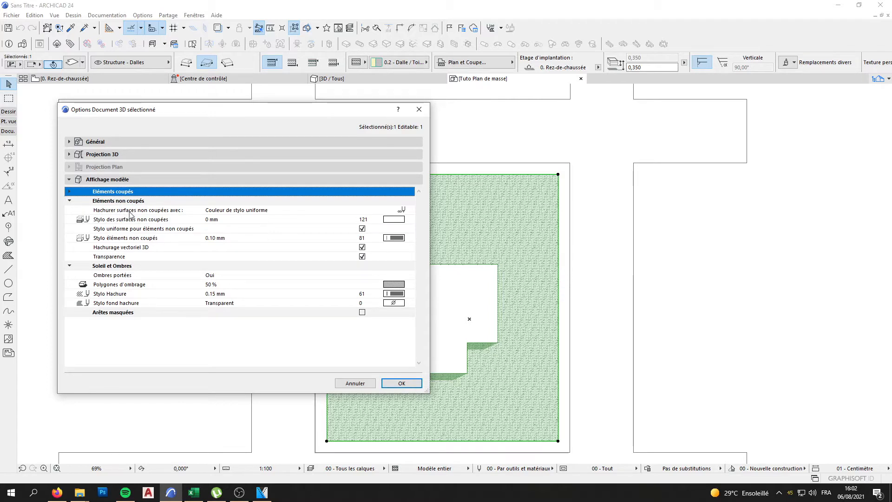
left_click(227, 212)
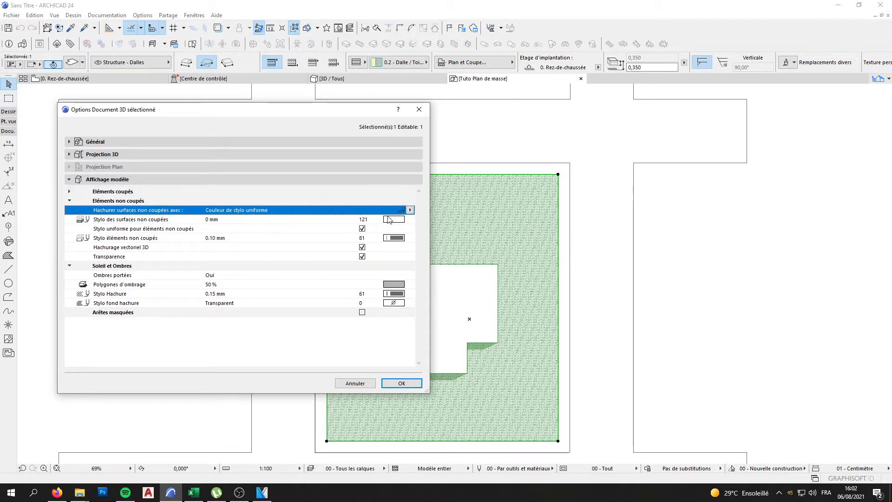
left_click(411, 210)
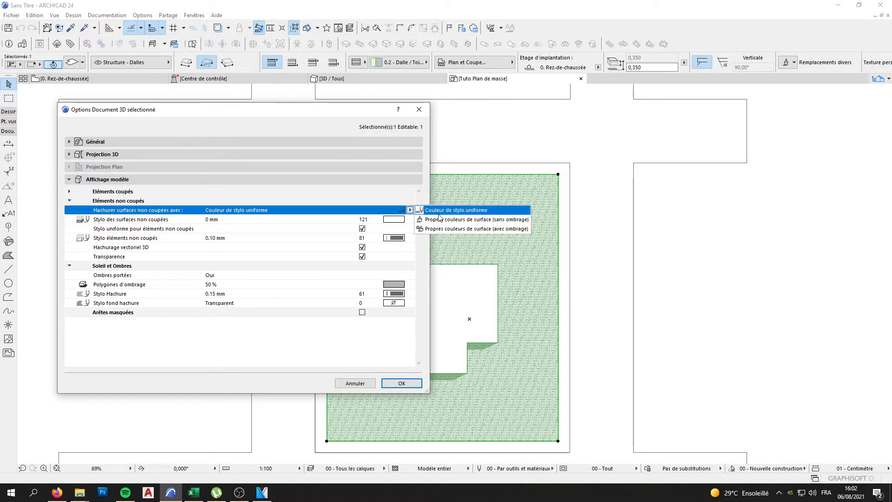
left_click(427, 220)
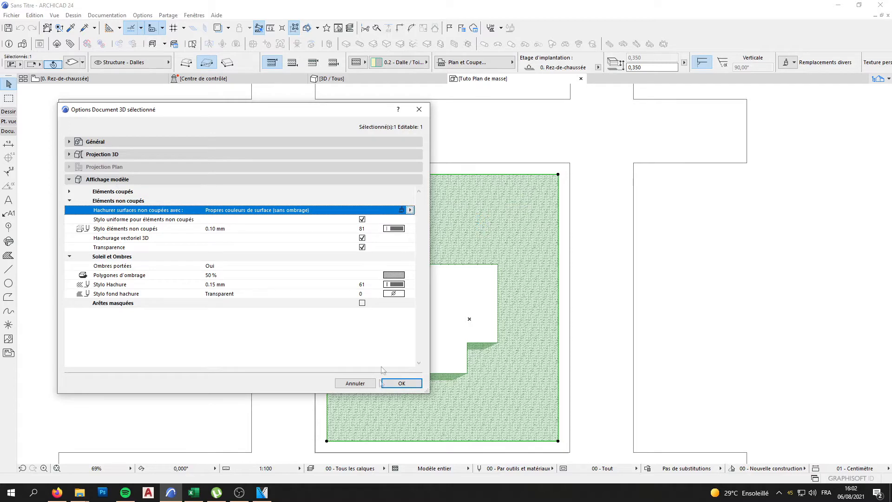
left_click(401, 383)
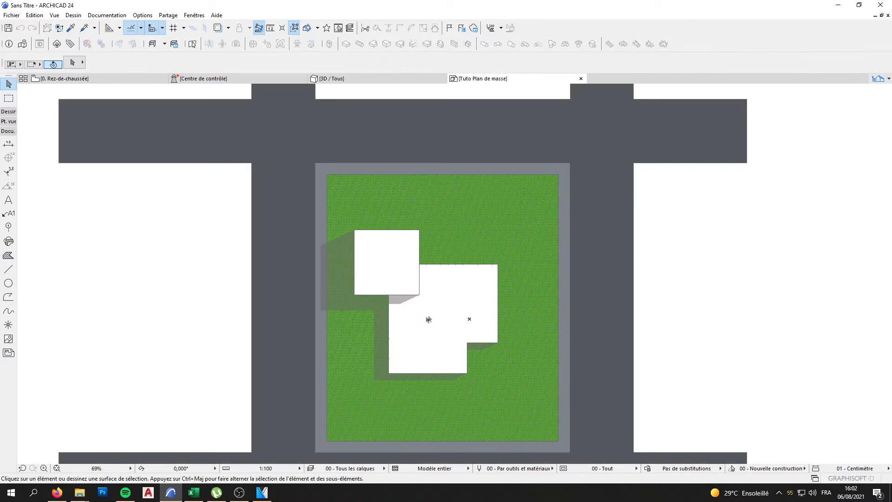
scroll(429, 320, "down", 4)
middle_click_drag(429, 320, 467, 295)
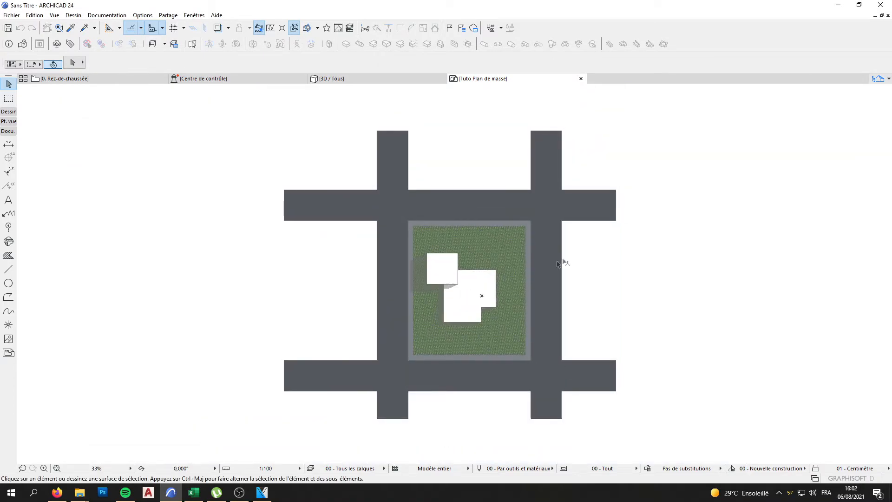
Try a yellow override for the top surface of the slab bordering the lawn, and undo that change
scroll(559, 263, "up", 4)
middle_click_drag(536, 259, 654, 292)
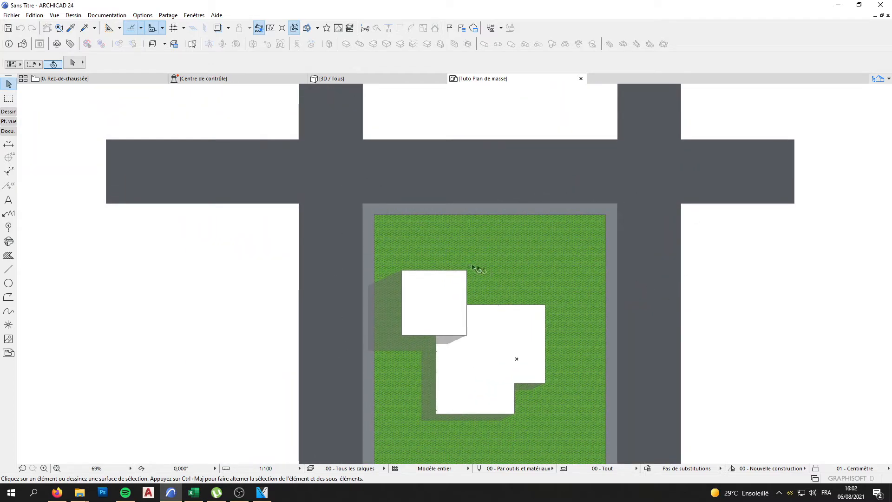
left_click(888, 80)
left_click(600, 210)
left_click(563, 210)
left_click(799, 63)
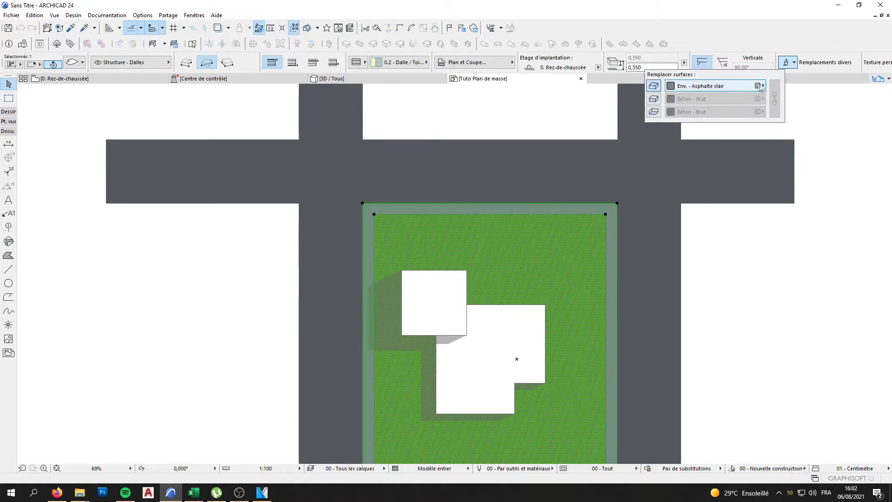
left_click(713, 86)
left_click(458, 333)
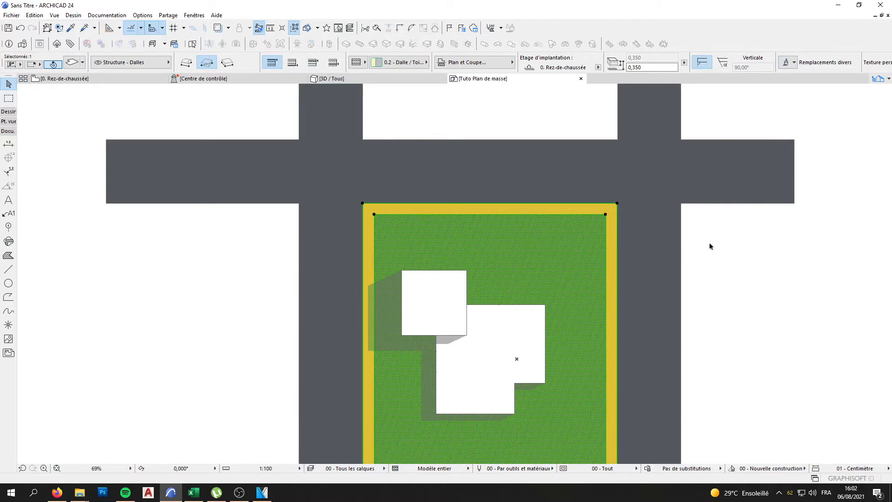
left_click(20, 28)
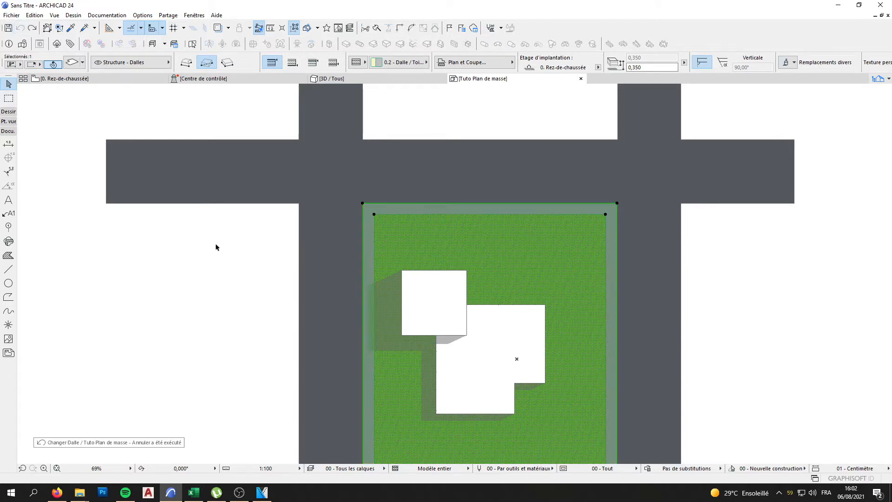
In the Plan de masse document's options, fill uncut surfaces with "Couleur de stylo uniforme" and turn off "Hachurage vectoriel 3D"
left_click(880, 80)
right_click(767, 228)
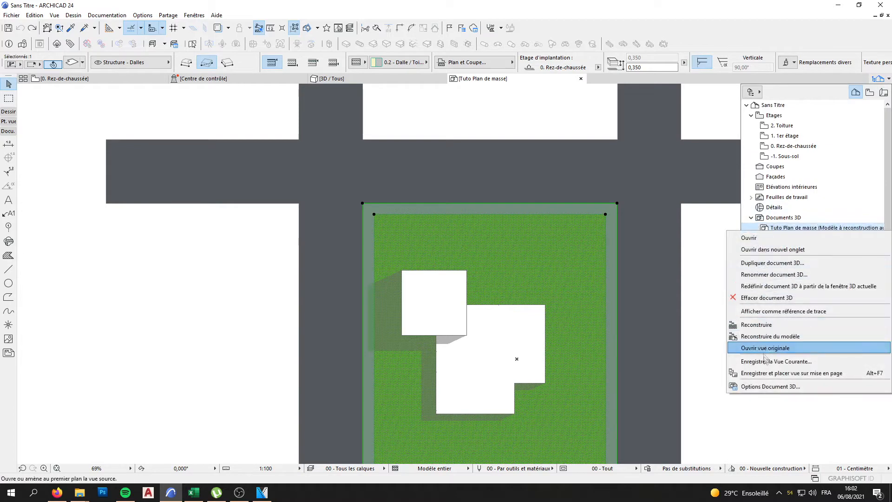
left_click(771, 386)
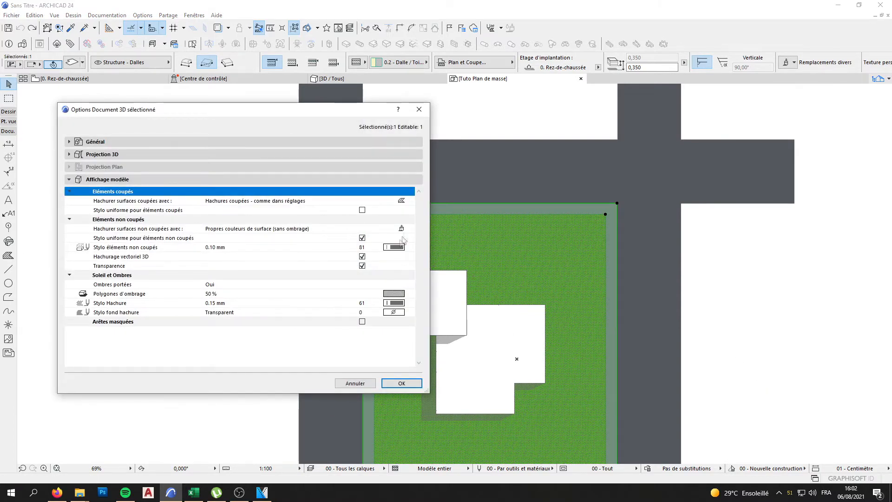
left_click(411, 228)
left_click(436, 228)
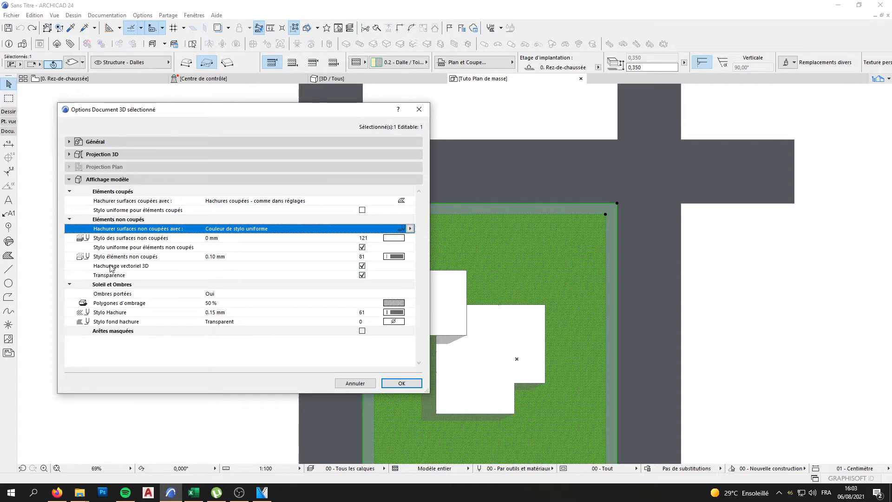
left_click(137, 267)
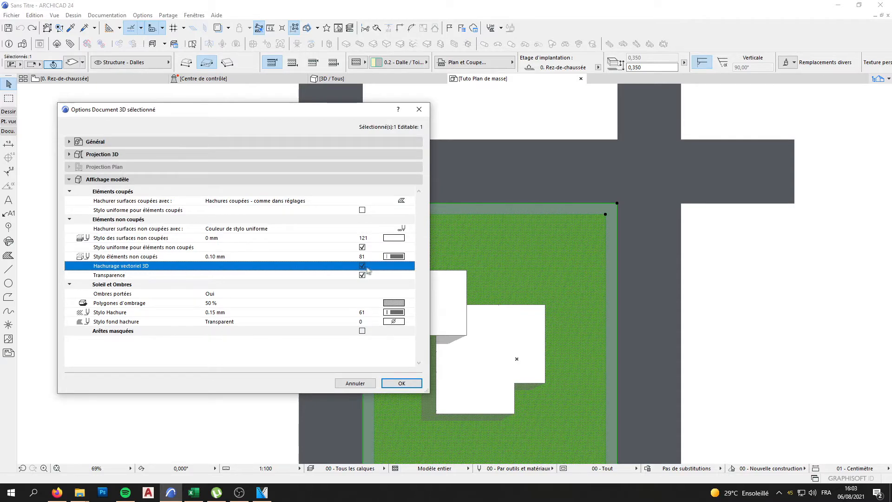
left_click(401, 383)
Examine the site plan's line work, roads and cast shadows around the two building volumes
scroll(484, 325, "down", 3)
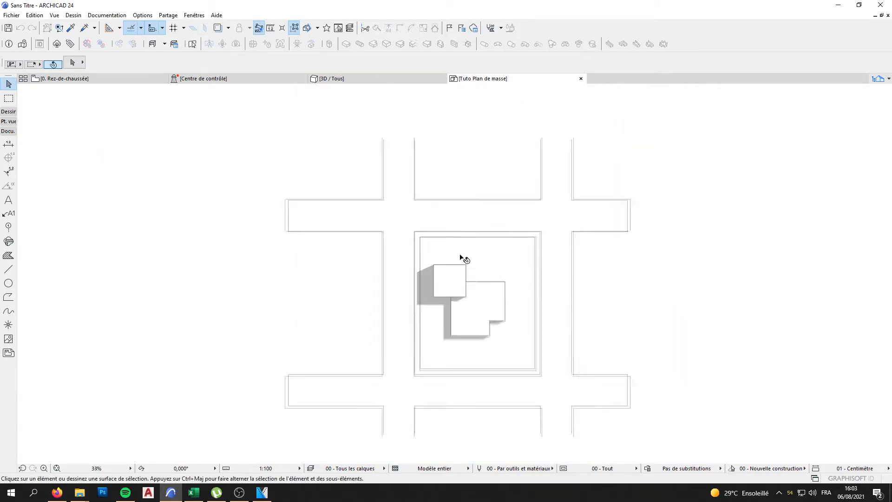
scroll(462, 259, "up", 3)
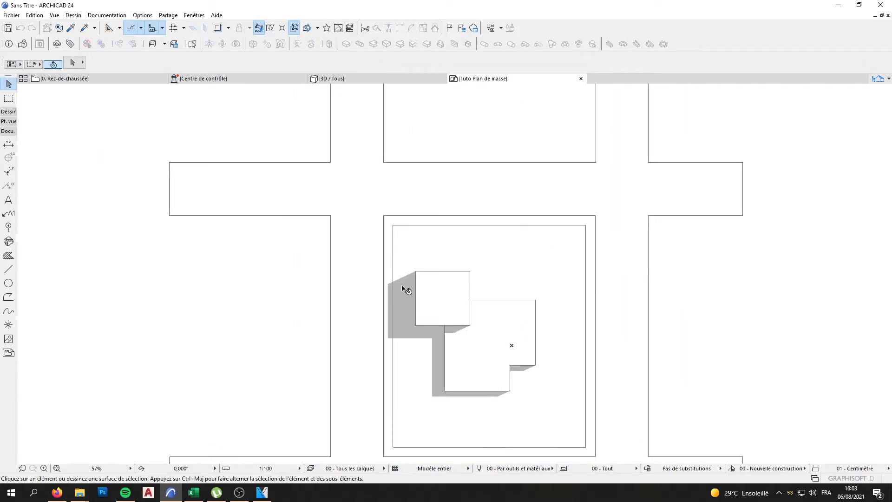
middle_click_drag(402, 286, 402, 257)
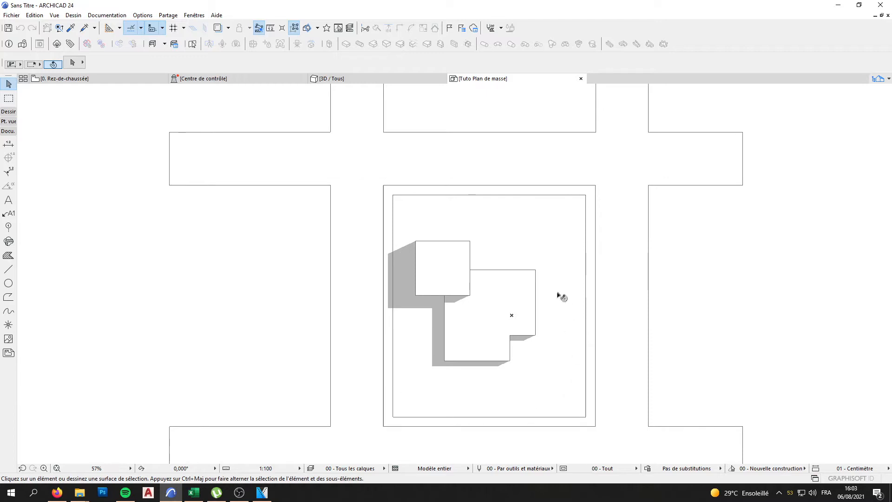
scroll(561, 296, "down", 1)
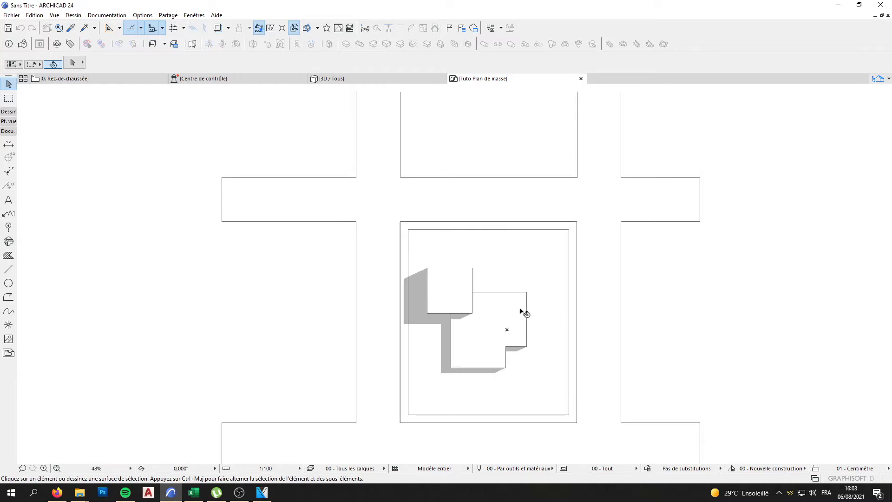
middle_click_drag(496, 297, 499, 284)
middle_click_drag(479, 240, 480, 247)
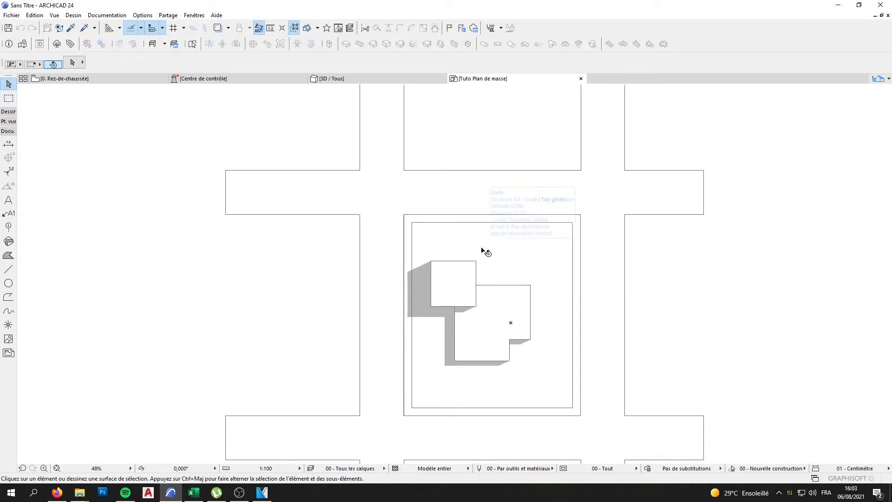
middle_click_drag(481, 250, 489, 267)
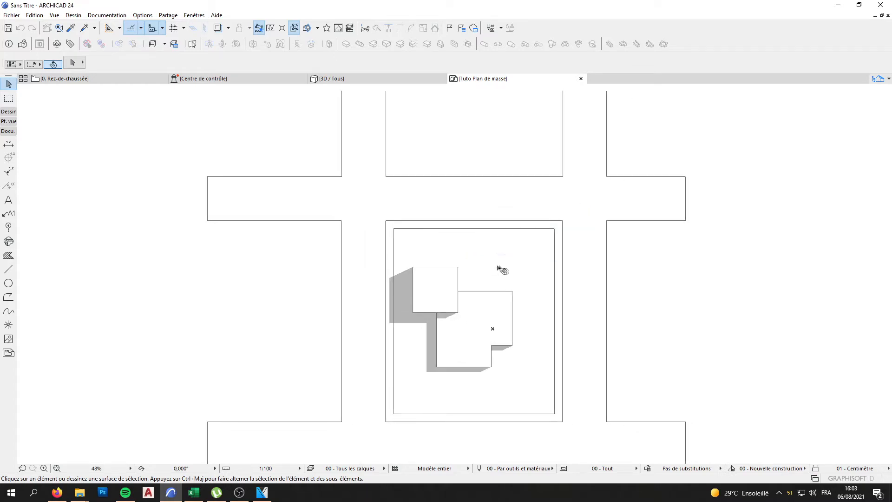
scroll(372, 246, "up", 2)
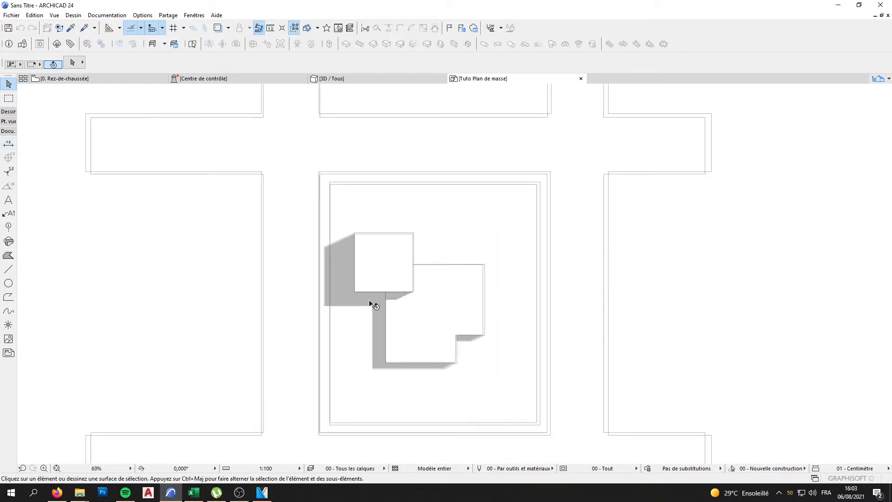
Place a horizontal dimension chain above the buildings, covering the width of the square volume and the remaining width of the larger one
left_click(6, 146)
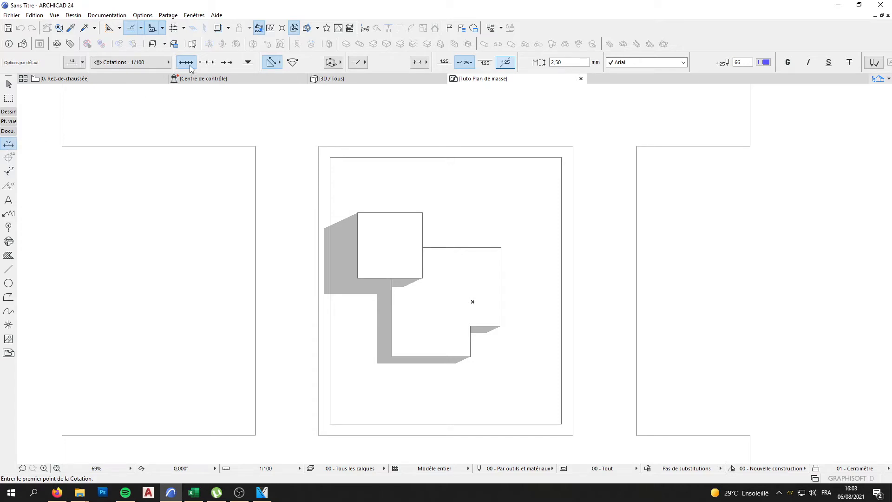
left_click(358, 213)
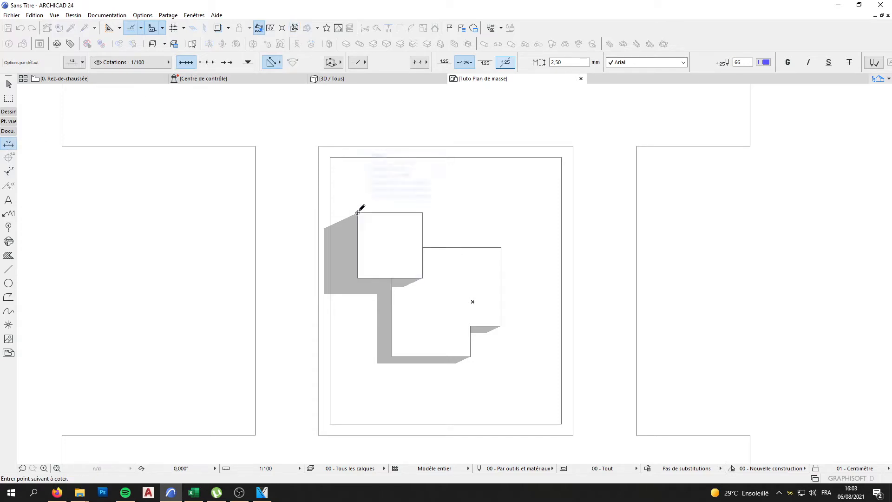
left_click(423, 212)
left_click(502, 247)
right_click(522, 248)
left_click(534, 303)
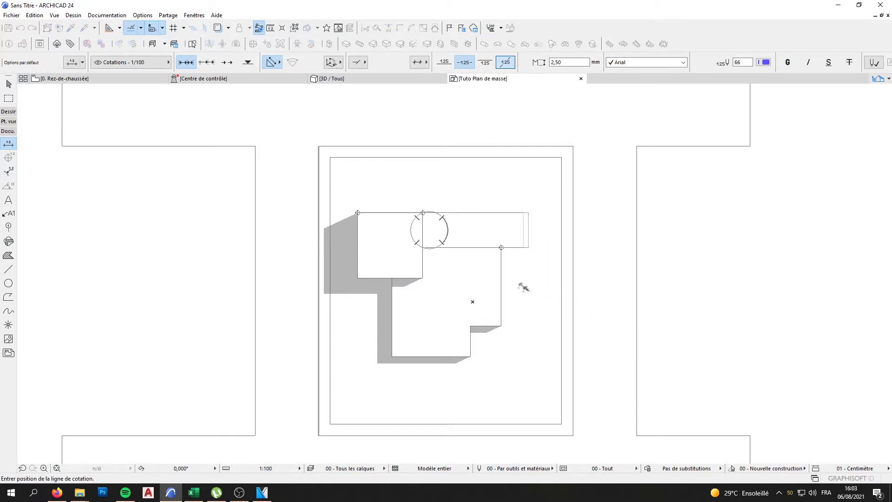
left_click(437, 184)
Set the text size of the horizontal dimension chain above the buildings to 10 mm
scroll(434, 189, "up", 3)
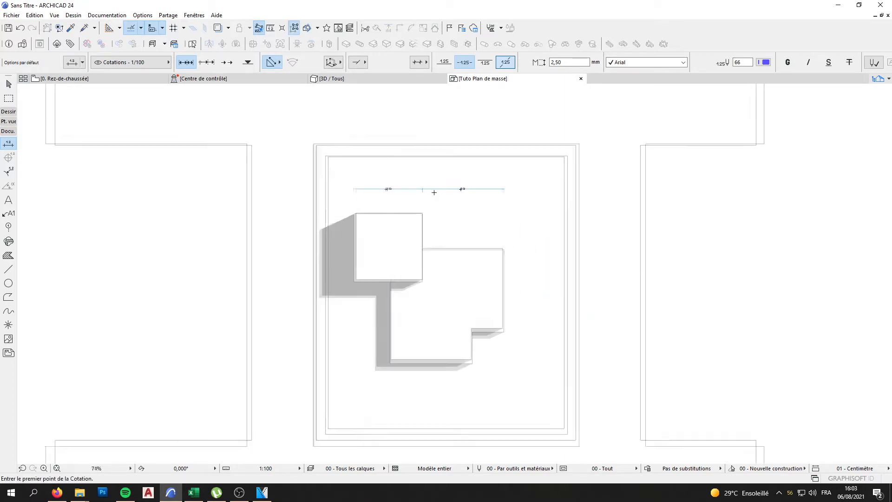
key("Escape")
left_click(424, 187)
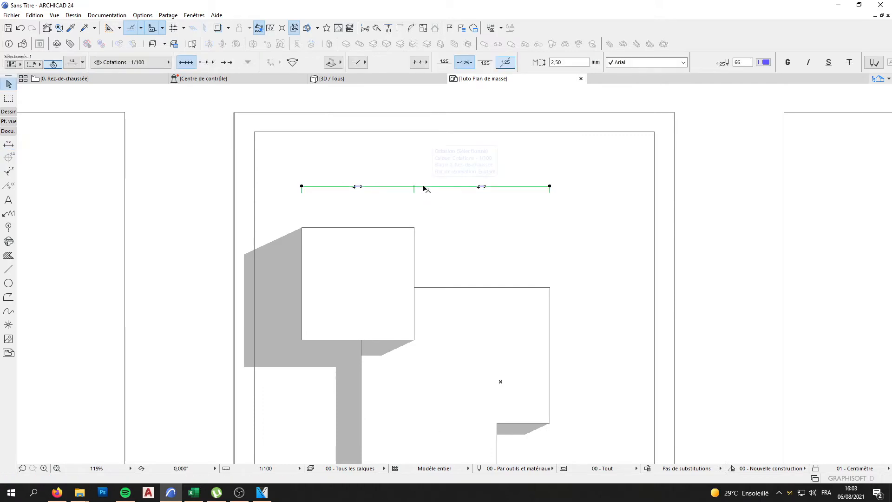
left_click_drag(566, 63, 451, 63)
type("10")
key("Return")
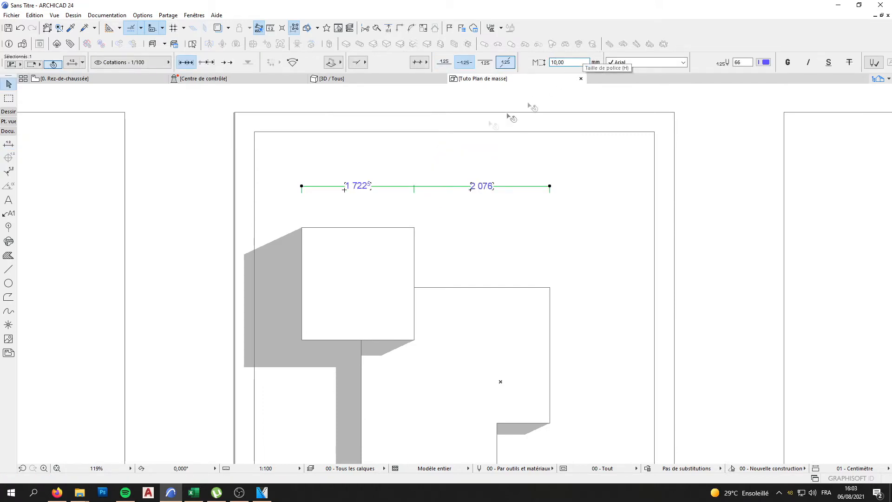
key("Escape")
Place a vertical dimension chain beside the buildings, from the square volume's upper corner through its lower corner to the larger volume's lower corner
scroll(539, 93, "down", 2)
key("d")
left_click(372, 186)
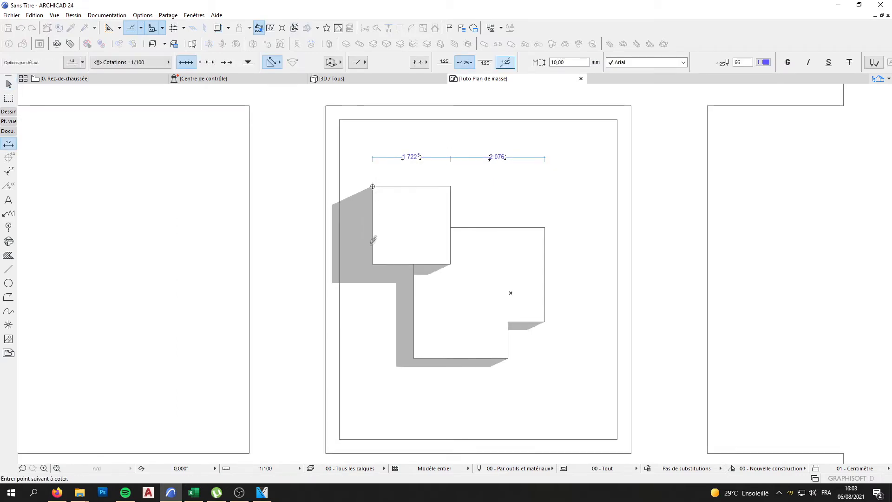
left_click(373, 264)
right_click(400, 355)
left_click(419, 413)
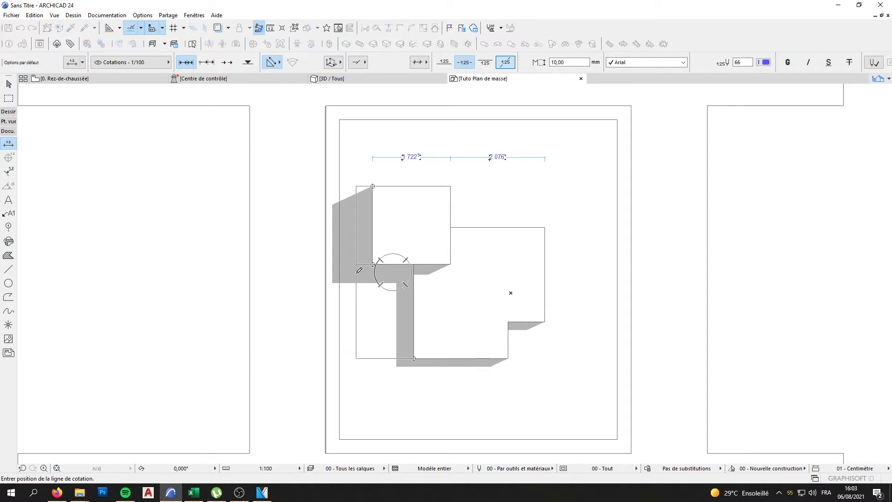
left_click(356, 275)
key("Escape")
scroll(437, 360, "up", 2)
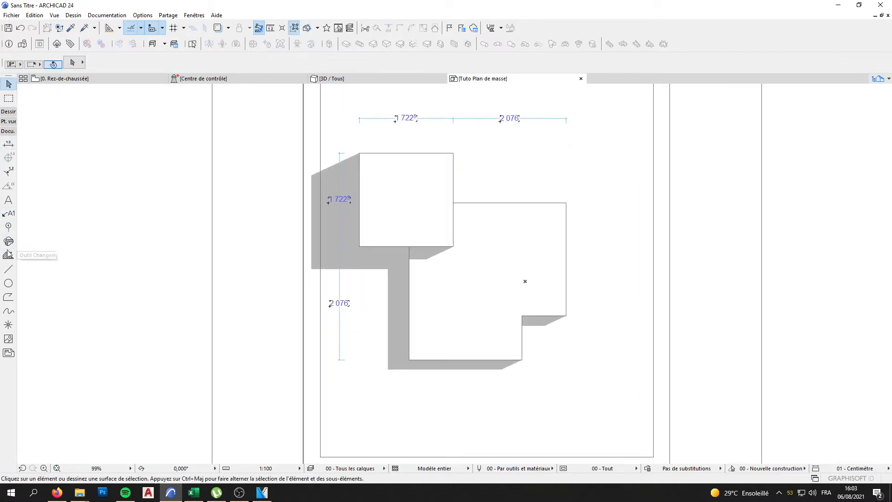
left_click(9, 256)
scroll(335, 316, "down", 3)
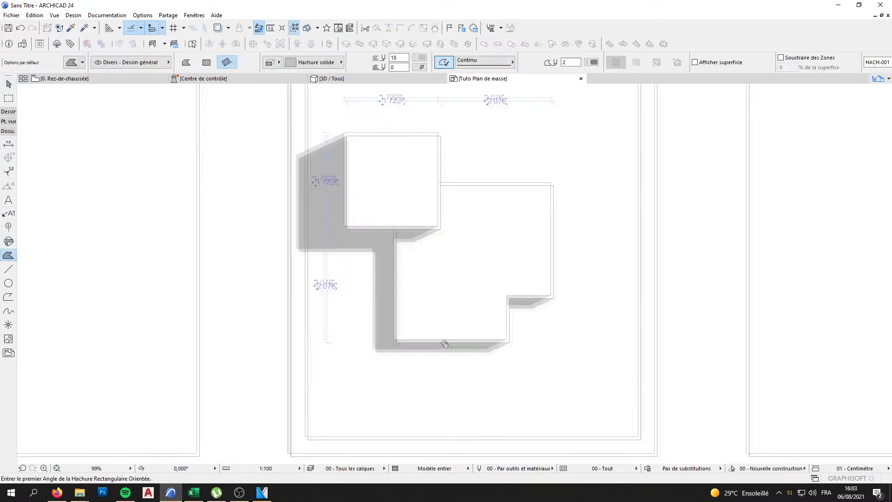
left_click(324, 412)
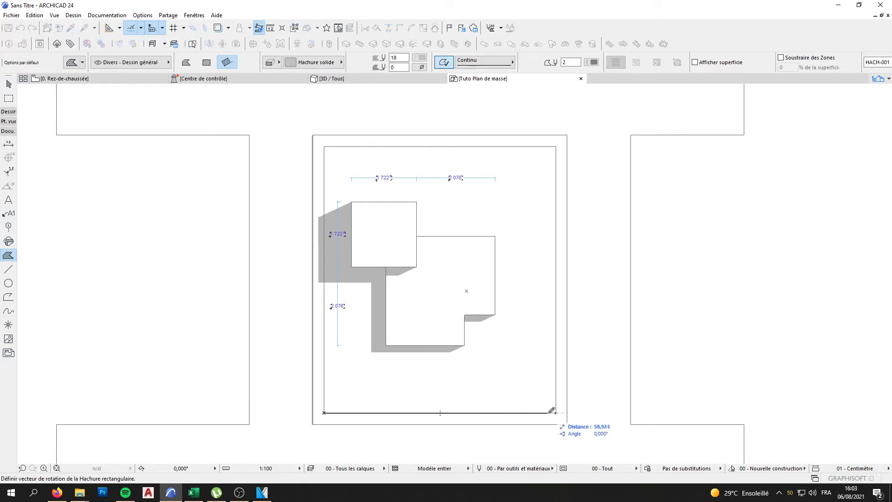
key("Escape")
key("Escape")
On the ground-floor plan, select the larger building slab and stretch the short edge beside its notch outward, beyond the adjacent long edge
scroll(375, 277, "up", 2)
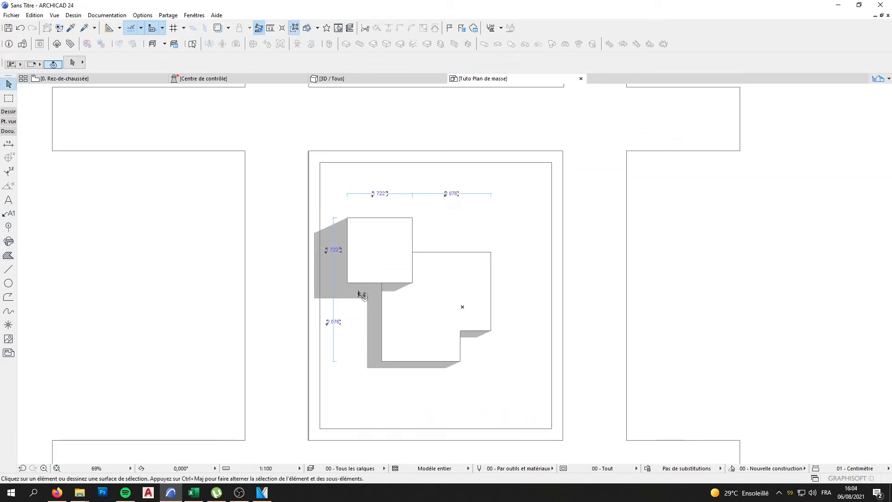
scroll(377, 277, "up", 1)
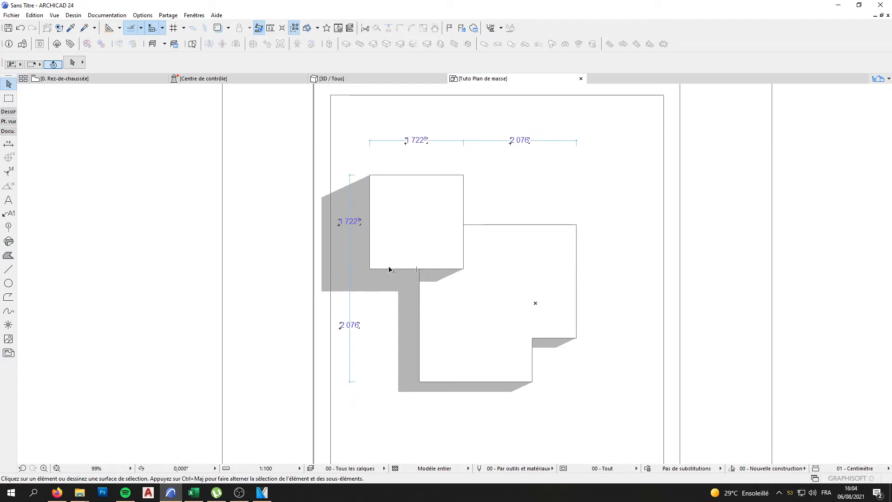
key("F2")
left_click(411, 282)
scroll(414, 284, "up", 6)
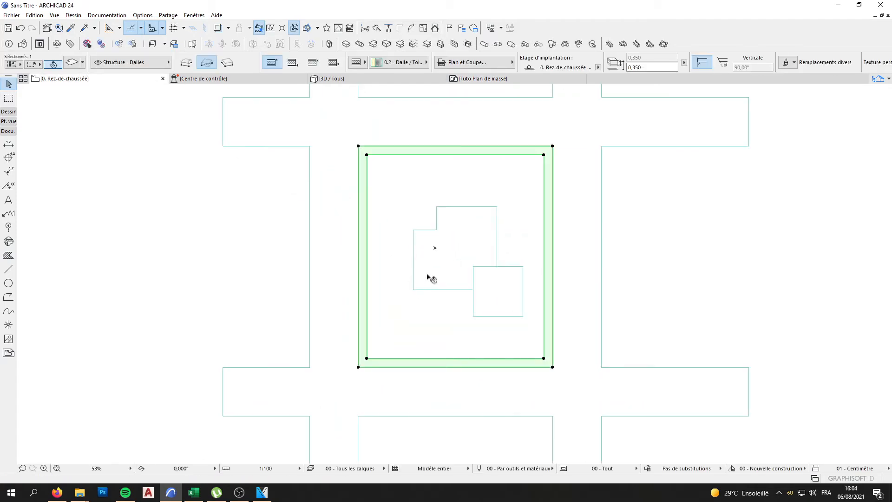
left_click(428, 278)
scroll(429, 278, "up", 5)
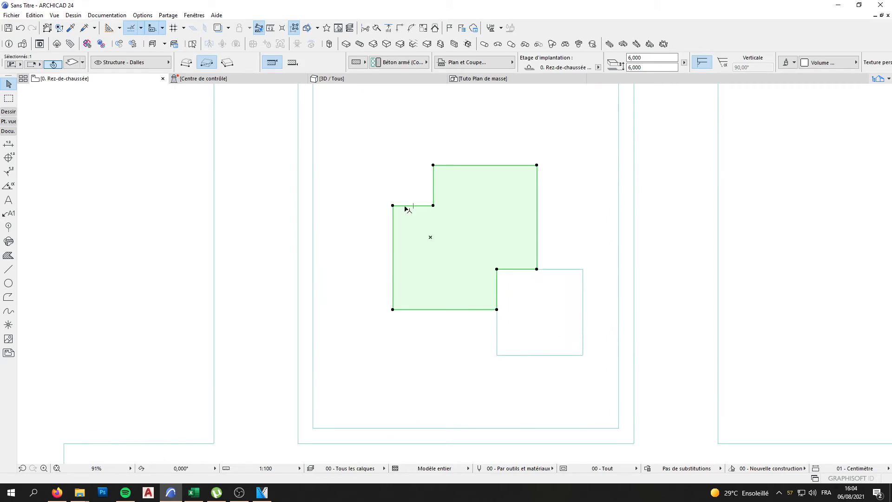
left_click(406, 206)
left_click(417, 186)
key("Escape")
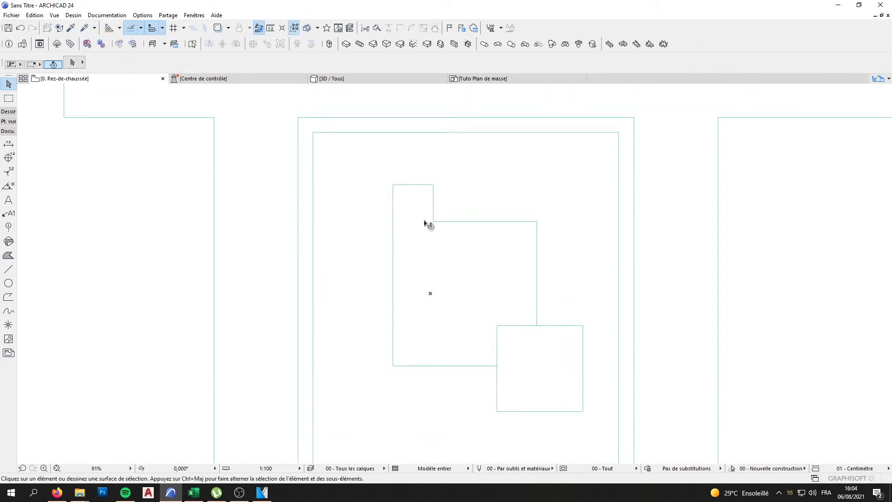
Return to the Plan de masse 3D document and examine how the building outline and shadows reflect the modified slab
left_click(484, 80)
scroll(458, 262, "up", 2)
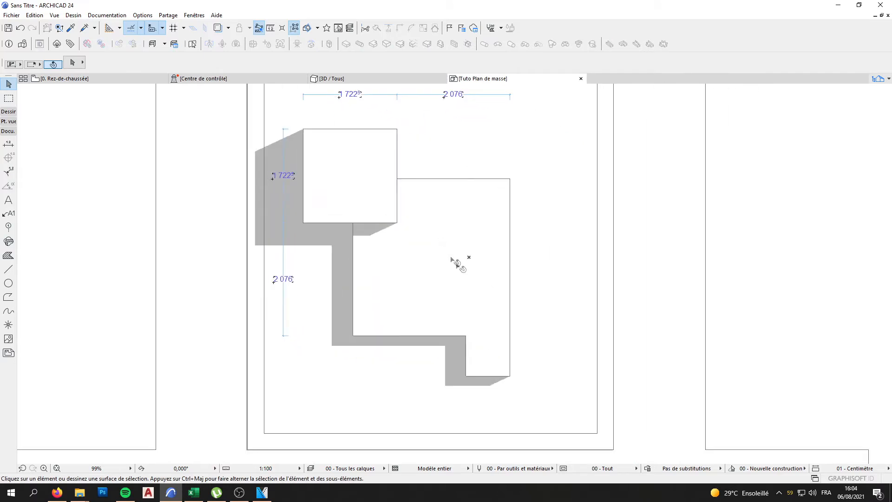
scroll(511, 351, "down", 3)
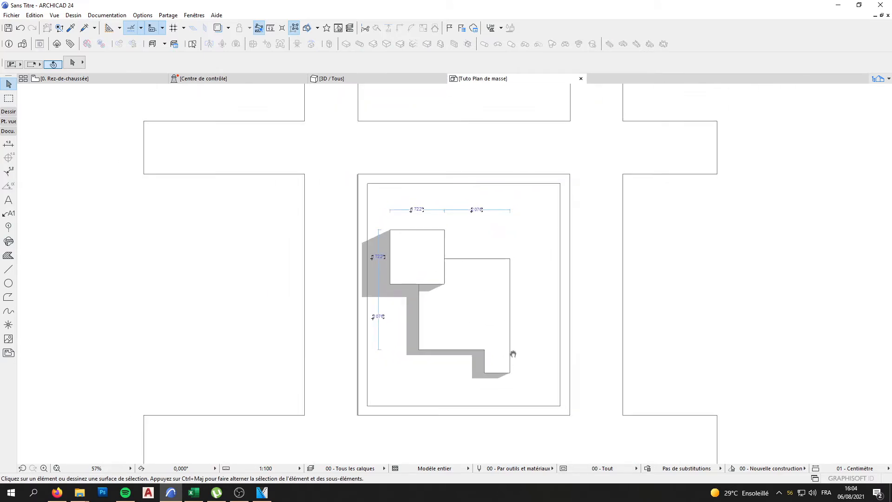
middle_click_drag(520, 316, 505, 301)
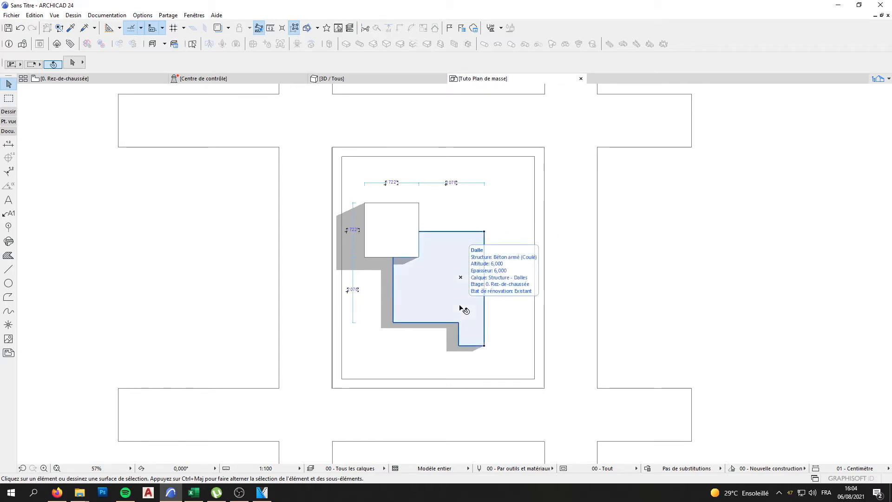
scroll(465, 279, "down", 2)
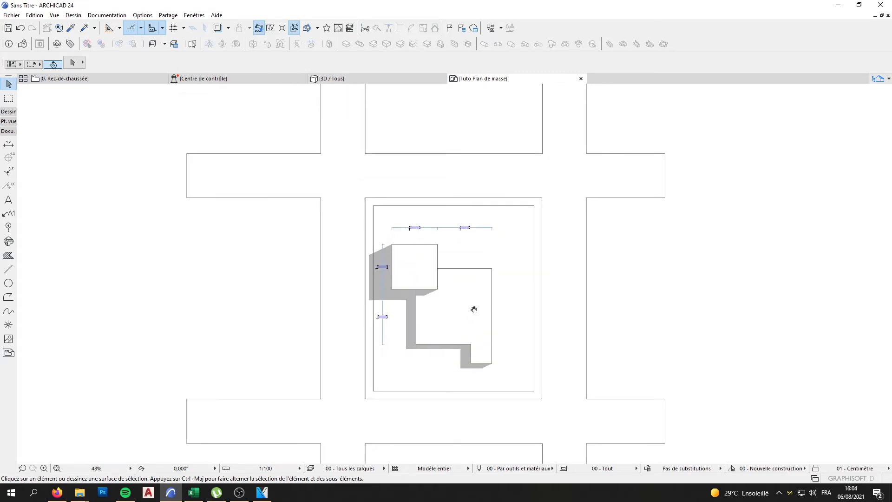
Compare the ground-floor plan with the Tuto Plan de masse document's building outline and shadows
mouse_move(368, 84)
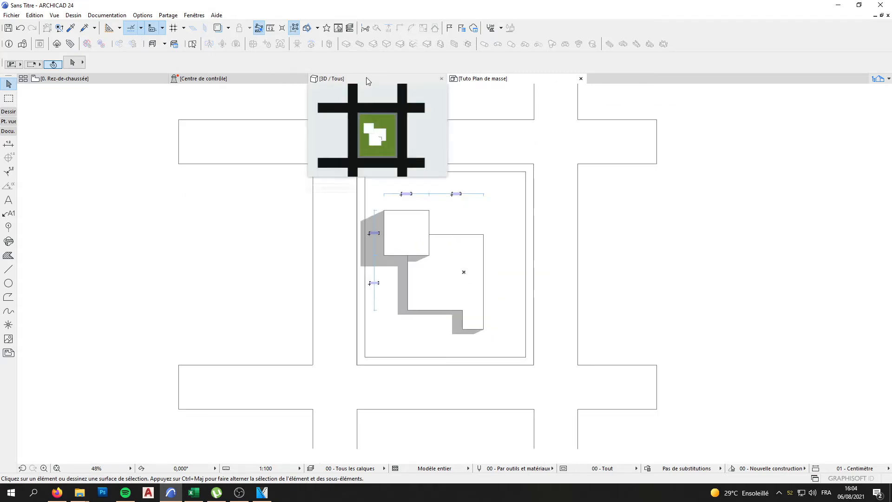
key("F2")
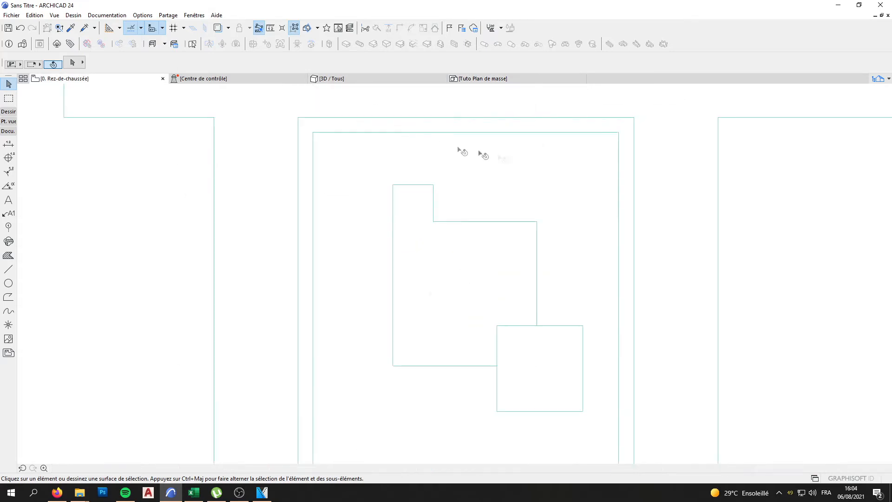
left_click(474, 79)
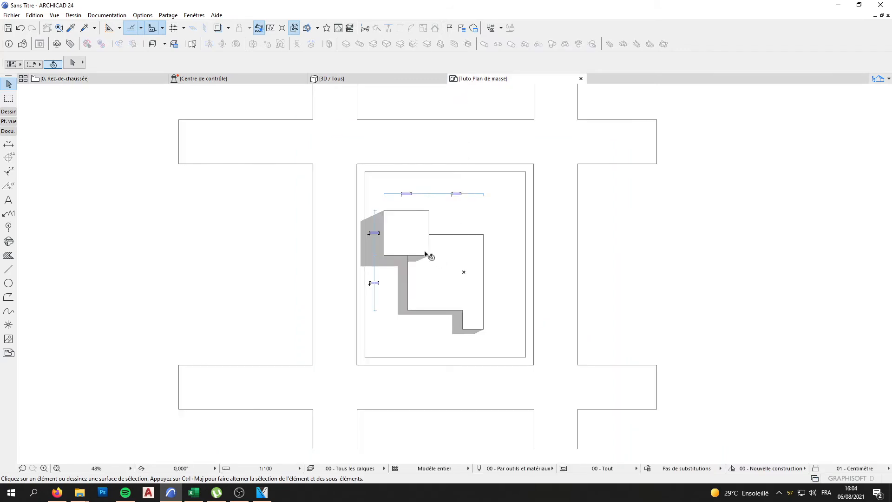
scroll(402, 258, "down", 2)
scroll(404, 265, "up", 3)
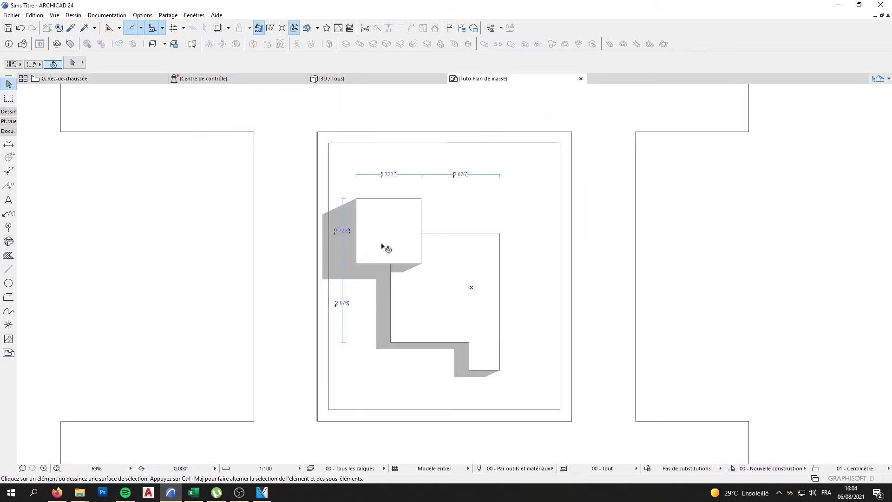
scroll(400, 260, "down", 1)
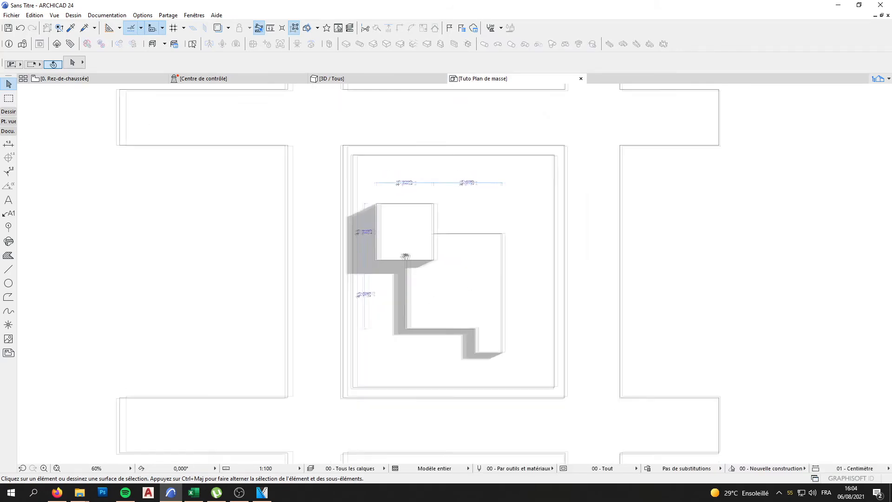
In the Tuto Plan de masse 3D document options, set the cast shadows (Ombres portées) to Sans
left_click(880, 80)
right_click(790, 227)
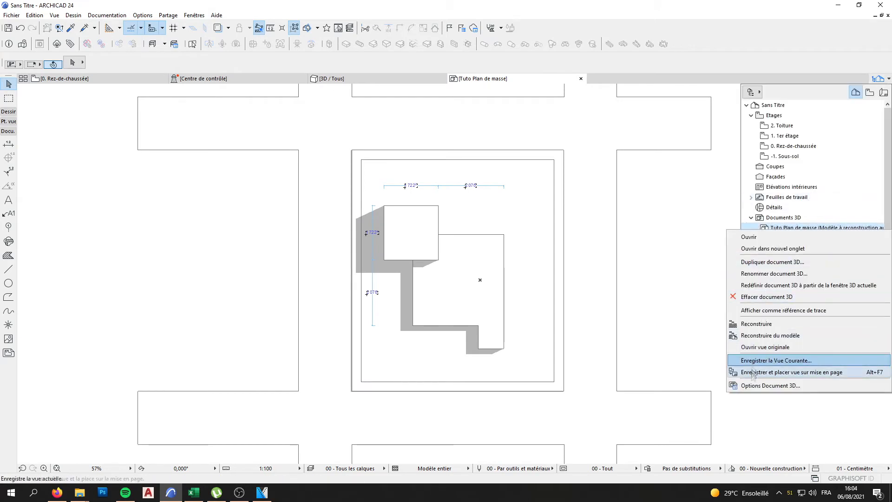
left_click(768, 385)
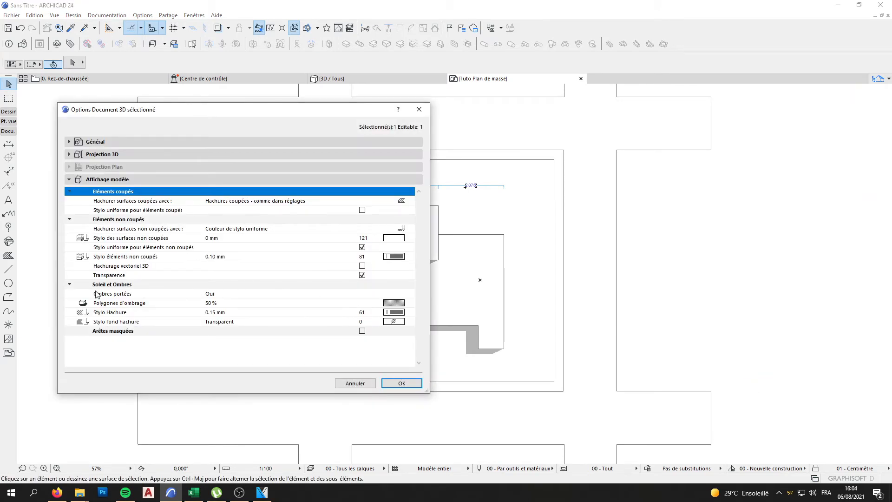
left_click(97, 294)
left_click(410, 293)
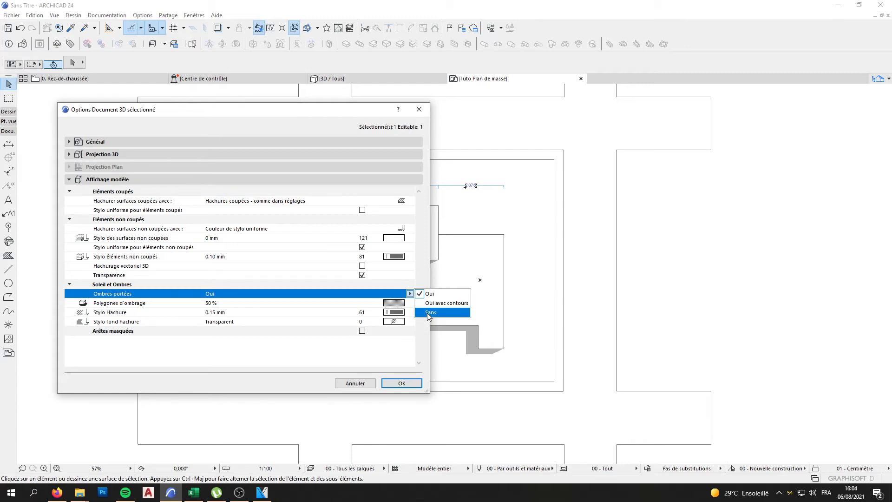
left_click(429, 313)
left_click(402, 383)
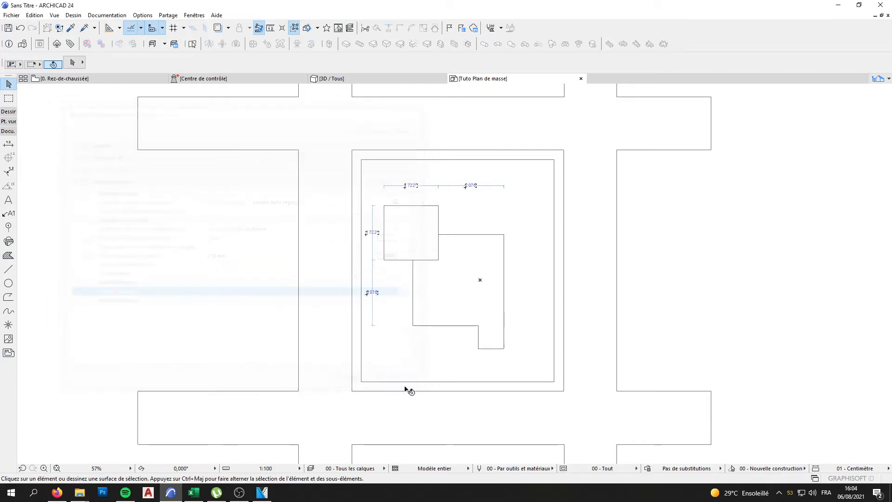
Set the 3D document's cast shadows (Ombres portées) to Oui and the shadow polygon fill to Briques silico-calcaire
left_click(879, 79)
right_click(790, 229)
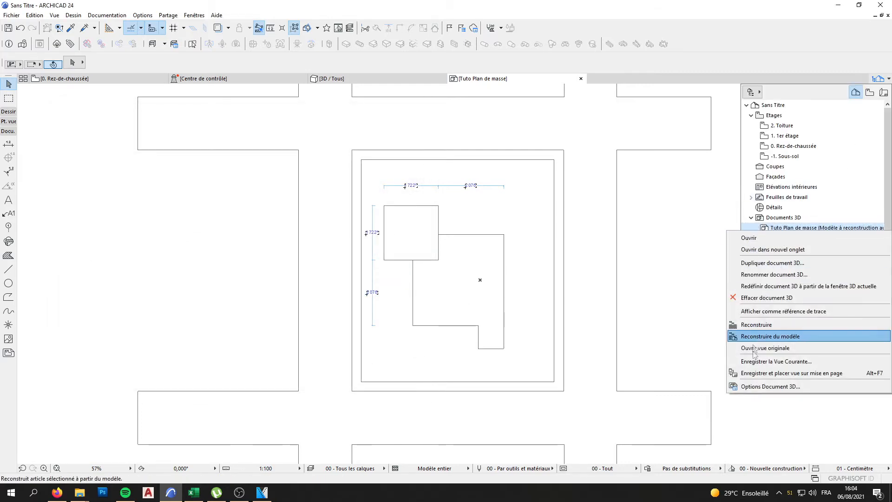
left_click(758, 386)
left_click(411, 294)
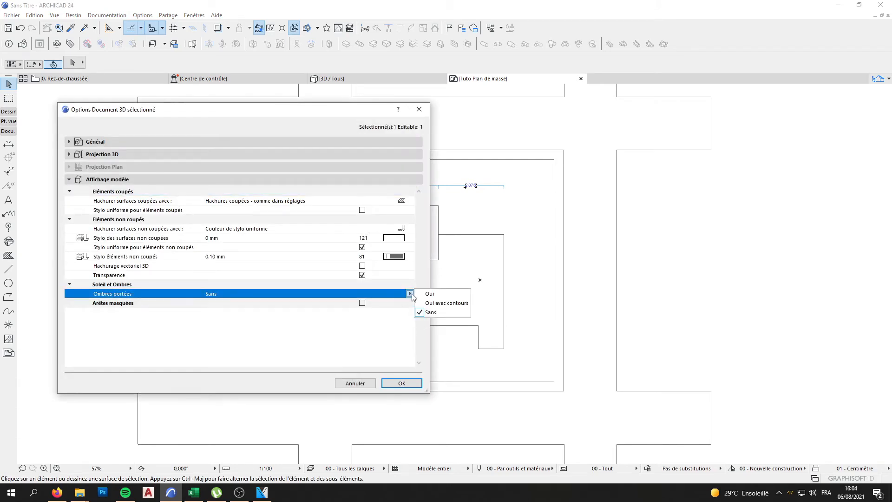
left_click(426, 293)
left_click(411, 303)
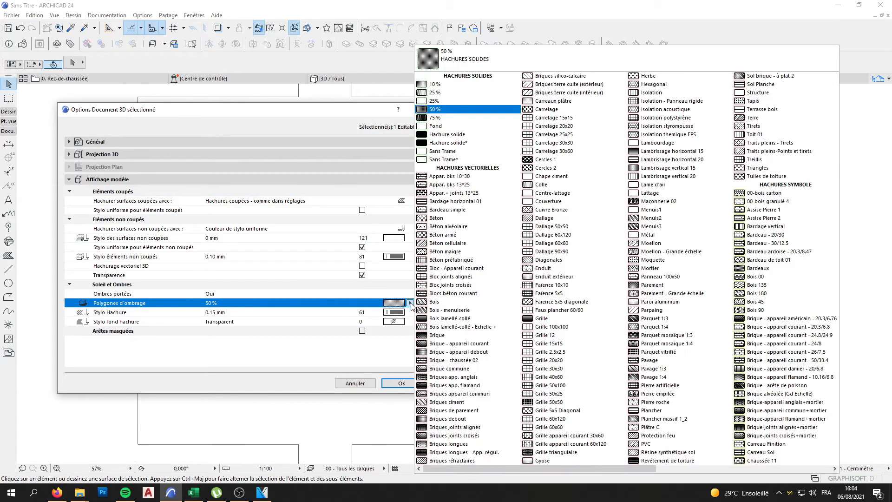
left_click(411, 303)
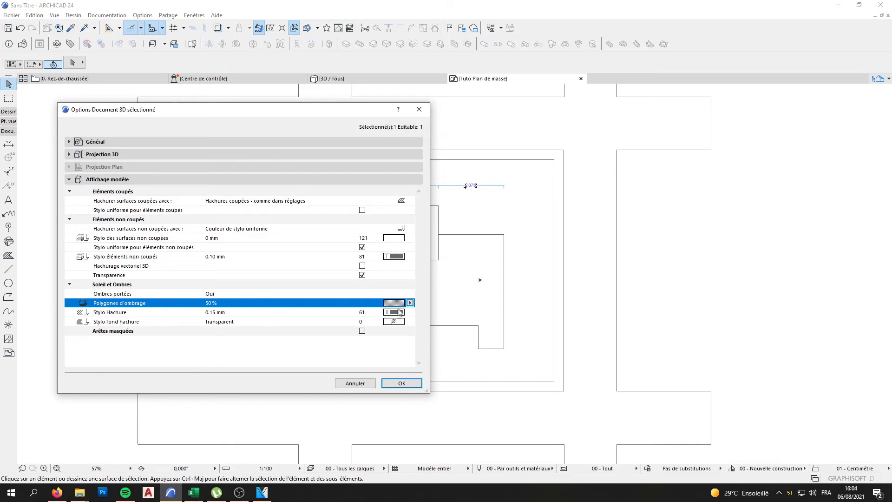
left_click(411, 303)
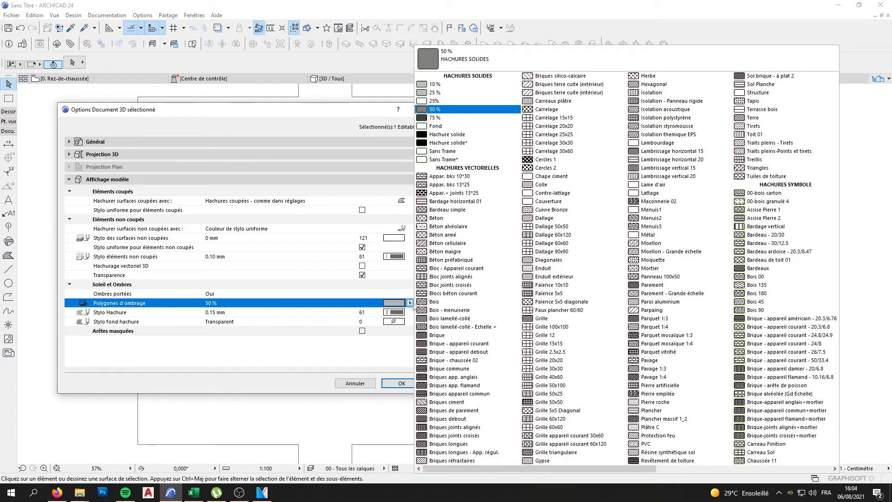
left_click(565, 77)
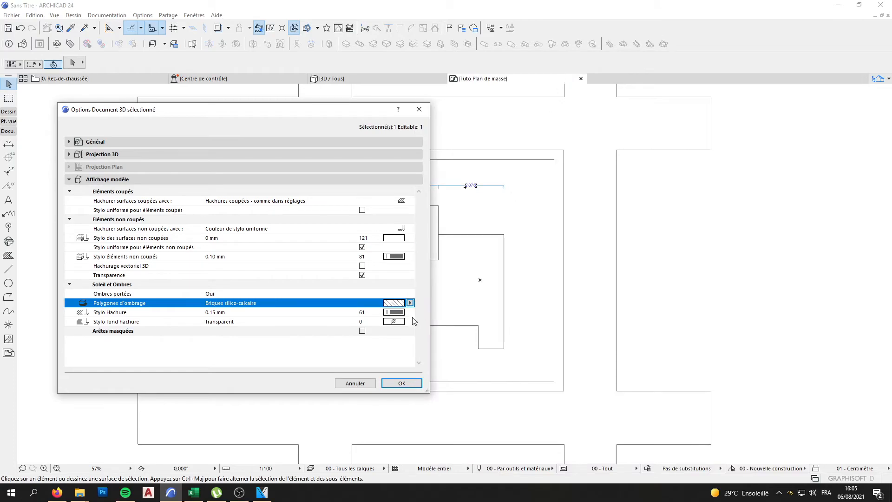
left_click(401, 383)
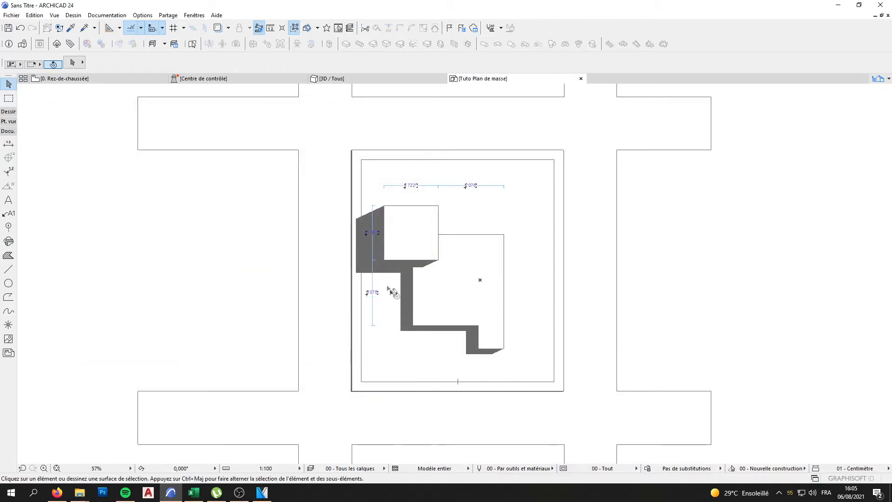
Examine the shadow hatching around both building volumes at close and wide view scales
scroll(371, 253, "up", 8)
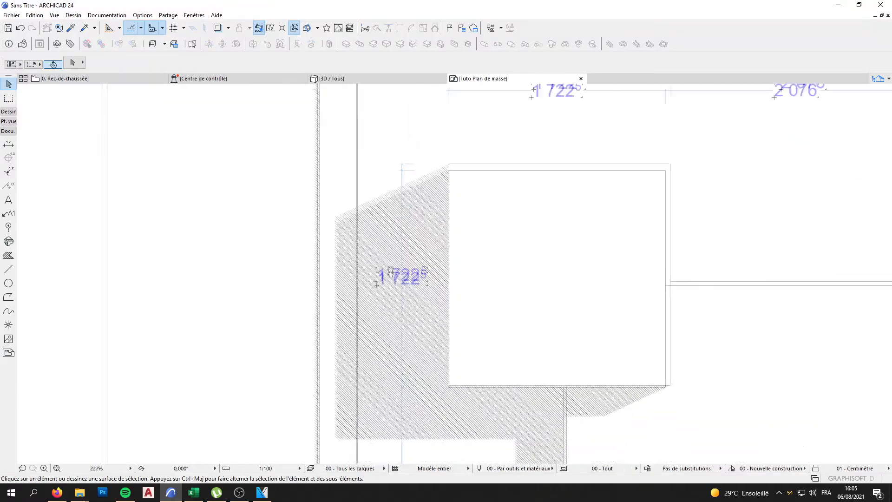
scroll(391, 262, "down", 6)
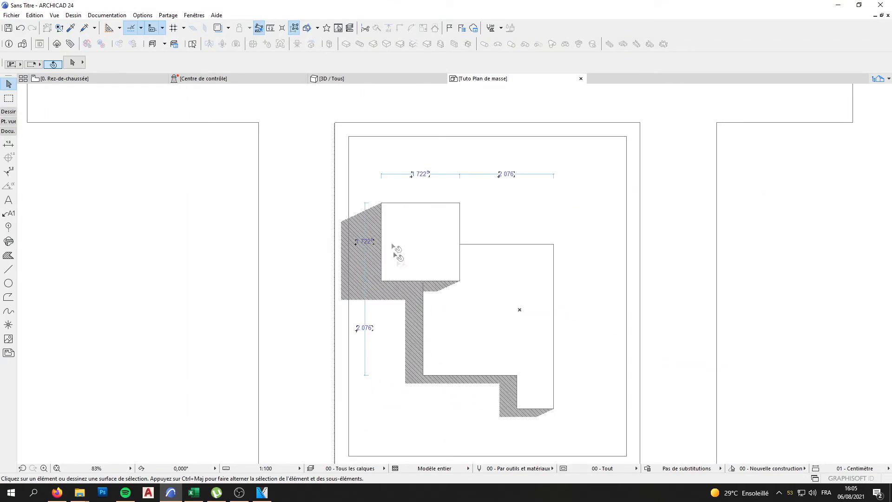
middle_click_drag(398, 266, 394, 238)
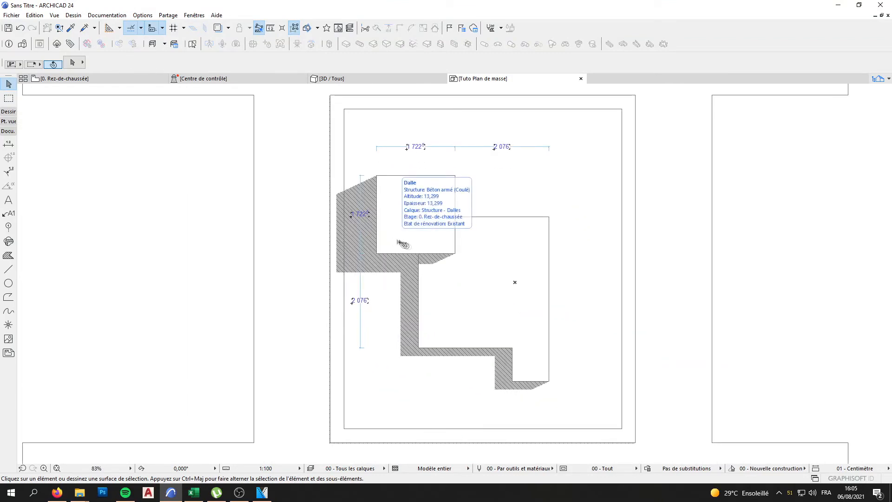
scroll(394, 274, "up", 6)
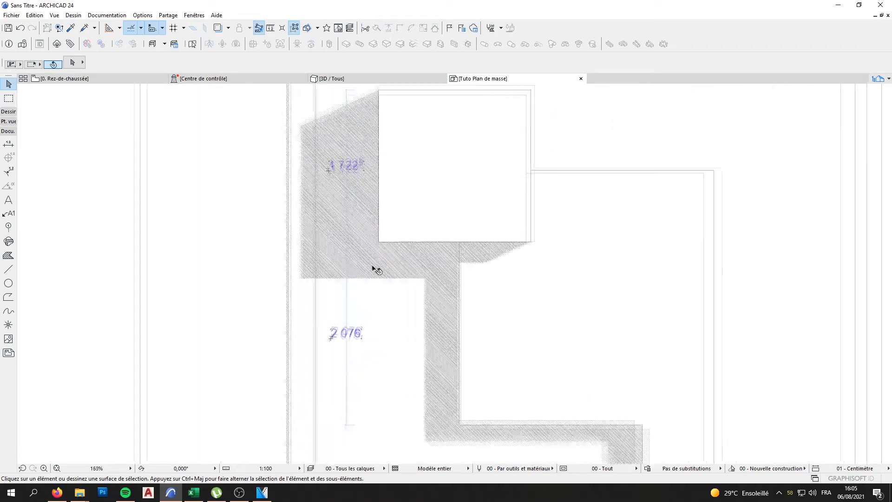
middle_click_drag(396, 254, 427, 296)
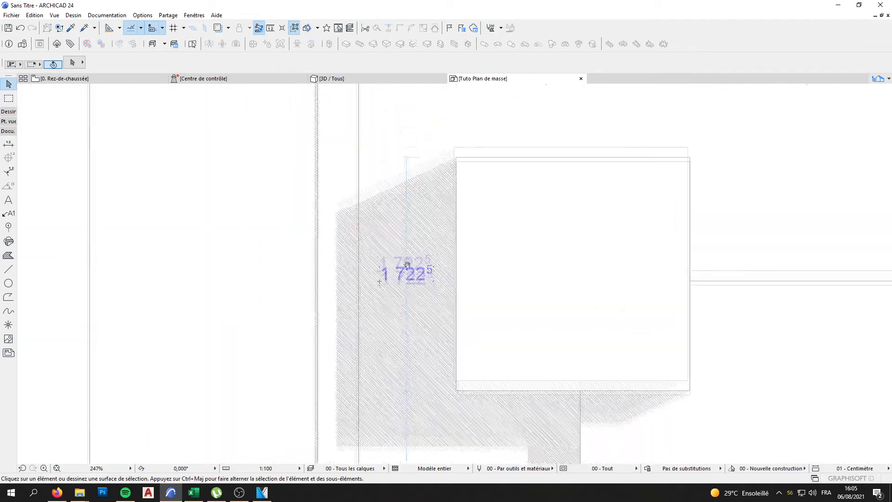
scroll(355, 199, "up", 8)
scroll(399, 274, "down", 12)
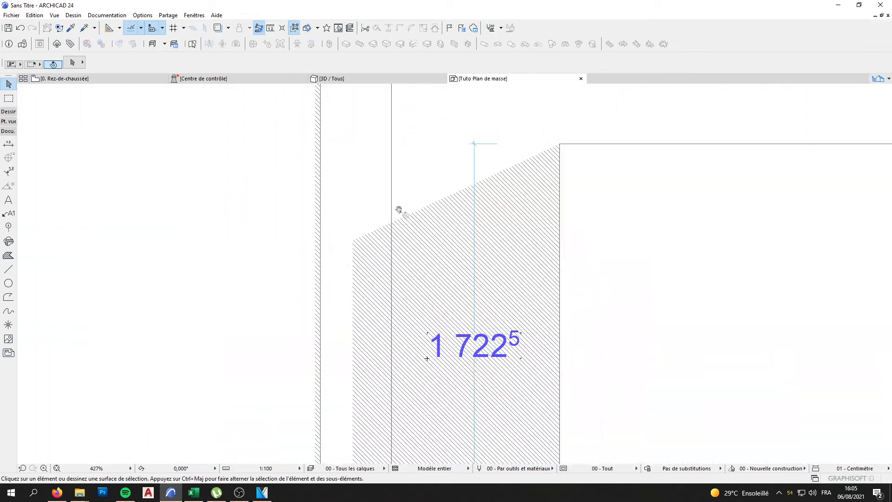
left_click(413, 233)
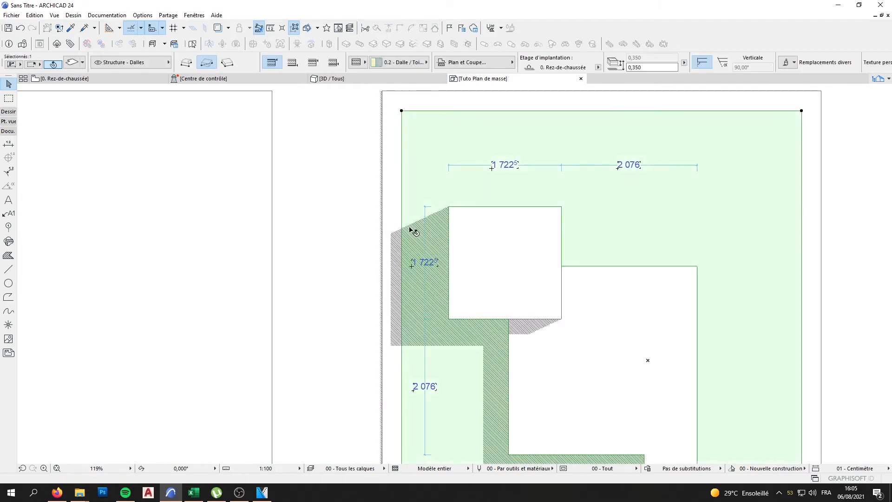
left_click(362, 222)
scroll(367, 228, "up", 5)
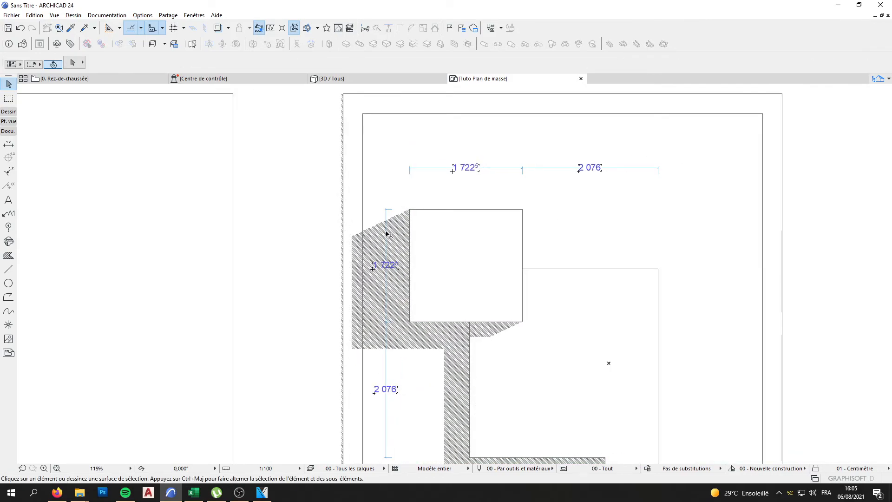
scroll(372, 242, "down", 3)
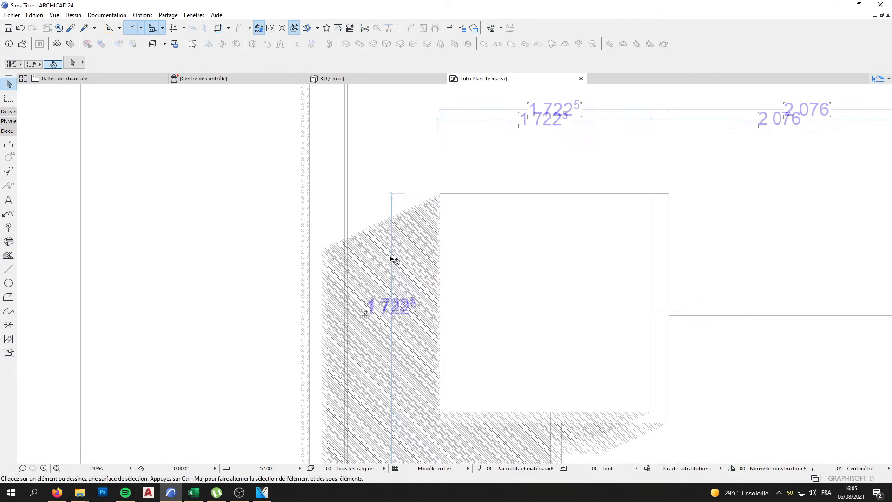
scroll(411, 164, "up", 1)
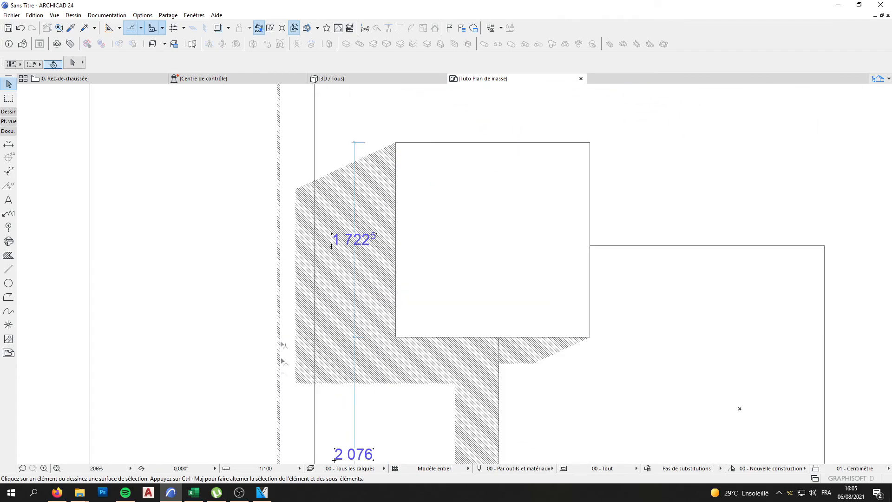
scroll(458, 382, "down", 2)
middle_click_drag(458, 382, 476, 145)
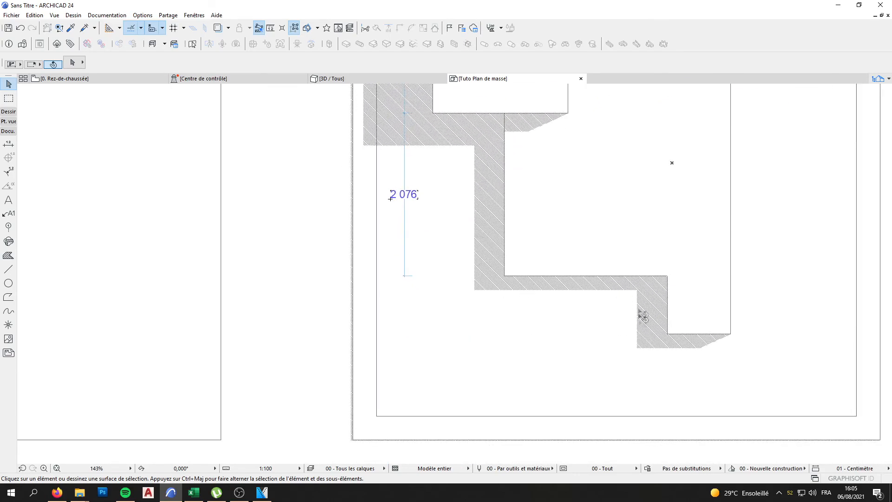
middle_click_drag(524, 276, 543, 322)
middle_click_drag(421, 147, 457, 233)
middle_click_drag(445, 200, 427, 269)
scroll(421, 230, "down", 1)
scroll(420, 234, "down", 3)
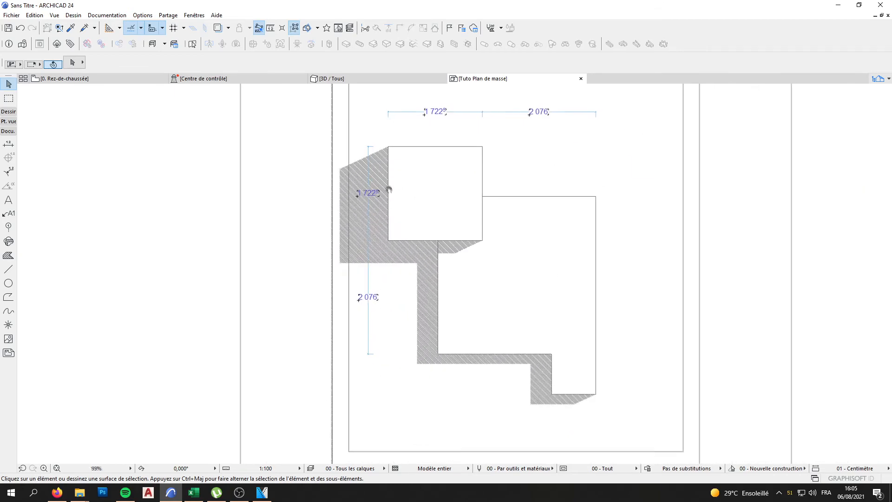
middle_click_drag(381, 200, 406, 211)
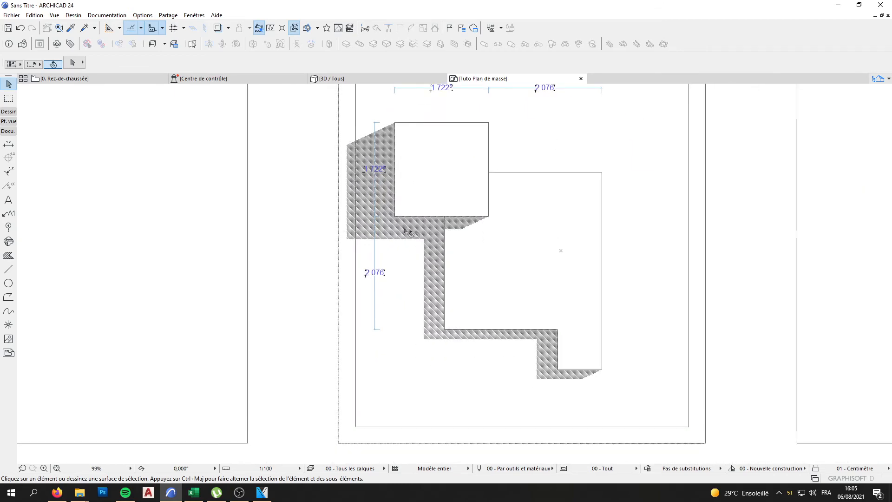
In the 3D document options, turn off the uniform pen for uncut elements (Stylo uniforme pour éléments non coupés) and check the outlines
left_click(879, 80)
right_click(771, 228)
left_click(767, 388)
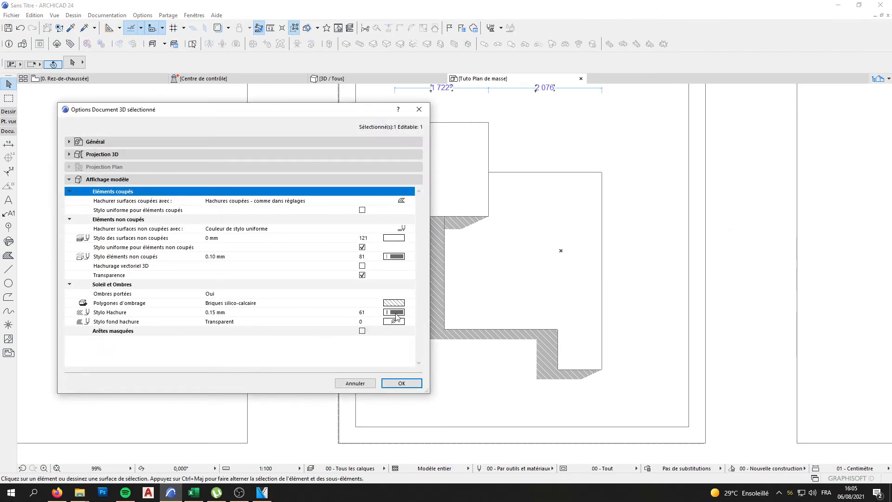
left_click(411, 314)
left_click(411, 315)
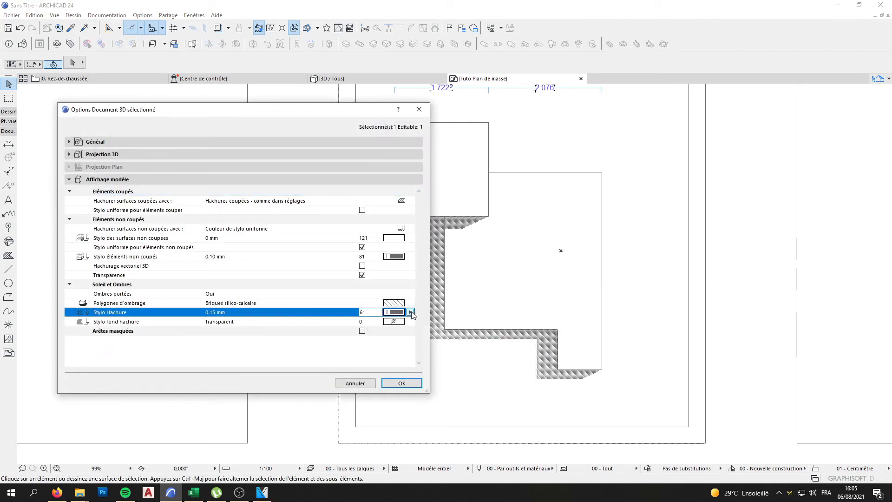
left_click(410, 257)
left_click(122, 257)
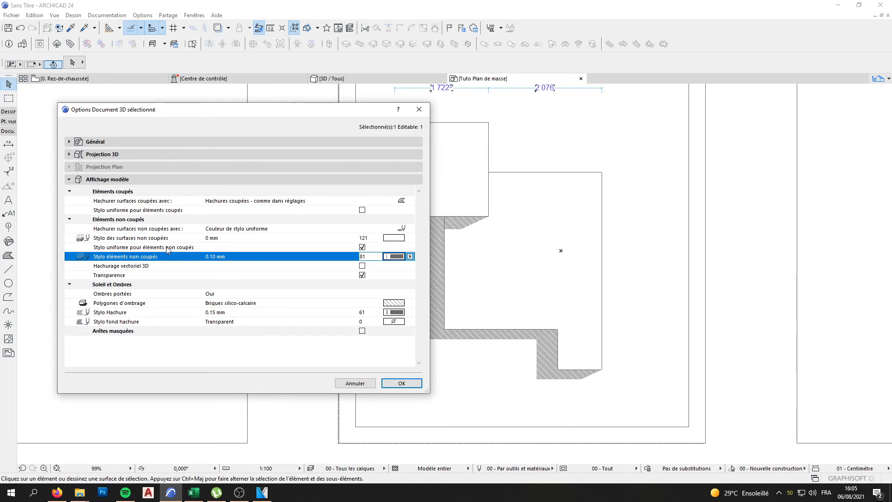
left_click(363, 248)
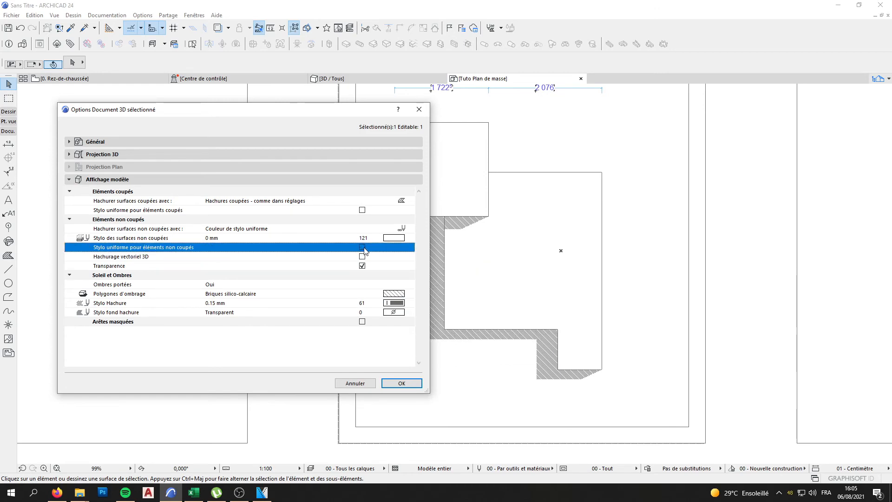
left_click(402, 382)
scroll(414, 184, "up", 4)
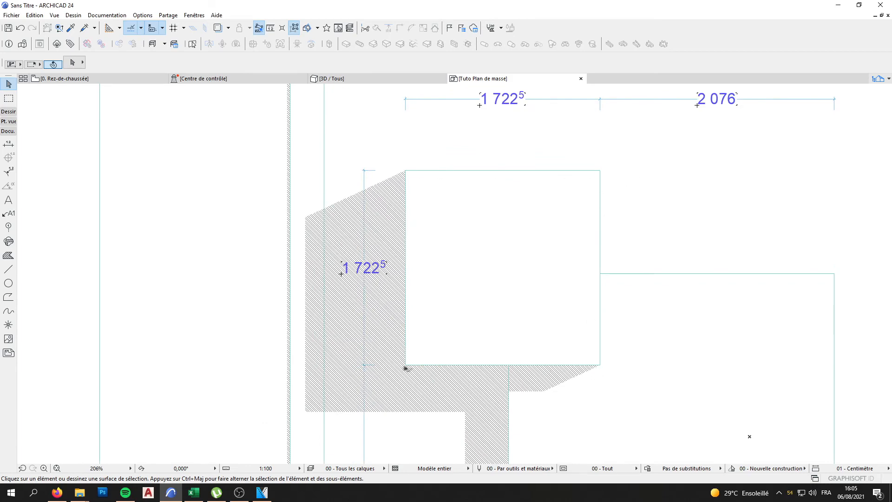
scroll(437, 278, "down", 2)
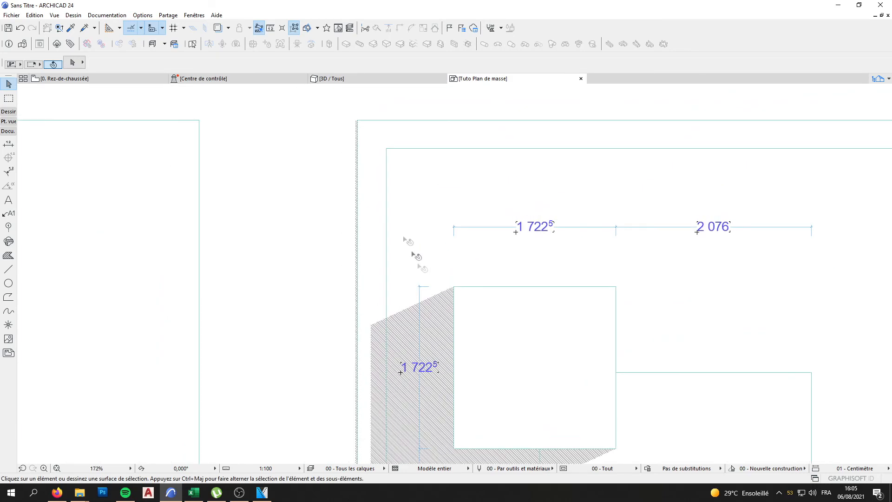
Set the selected border slab's uncut line pen (Stylo ligne non coupée) to red pen 141 and its hidden line pen to red
left_click(376, 187)
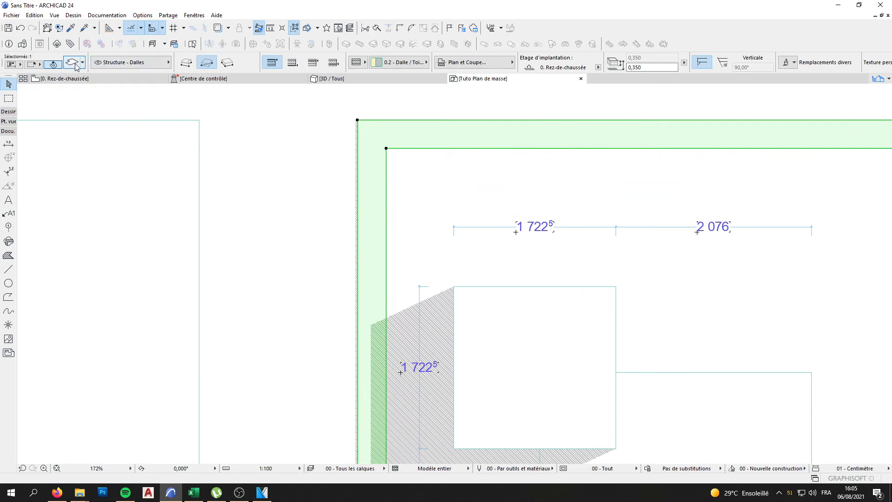
key("ctrl+t")
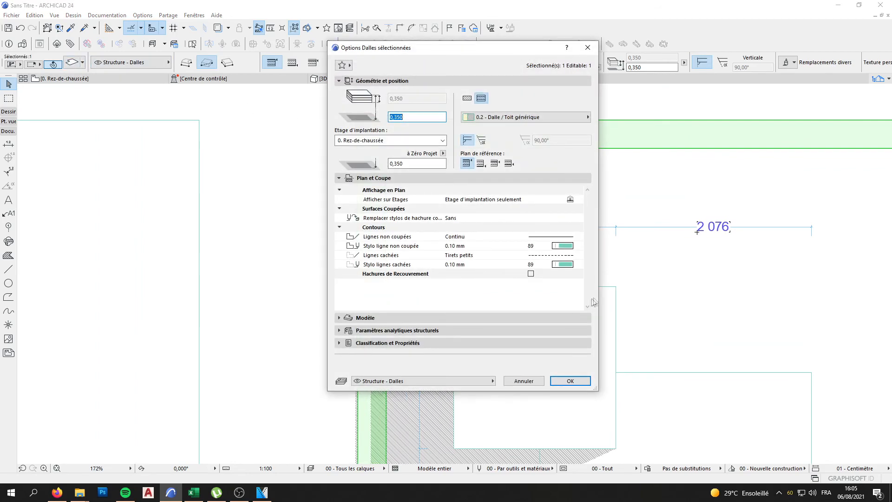
left_click(410, 275)
left_click(580, 247)
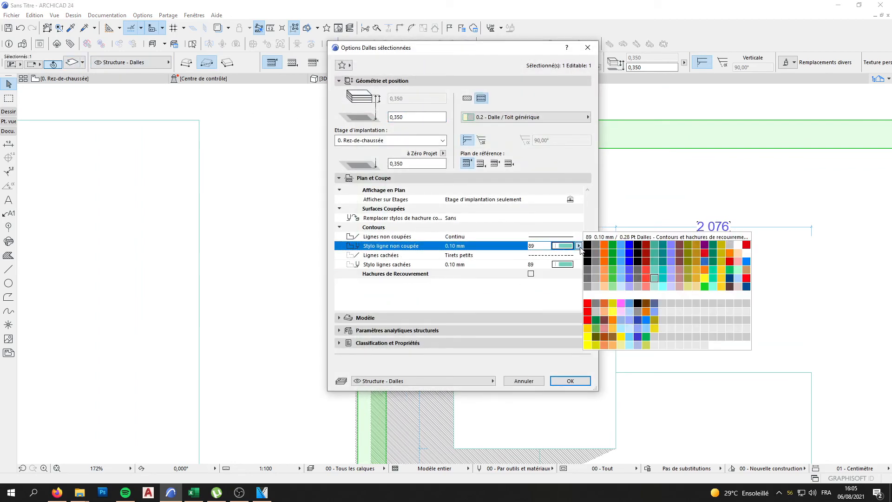
left_click(587, 330)
left_click(580, 265)
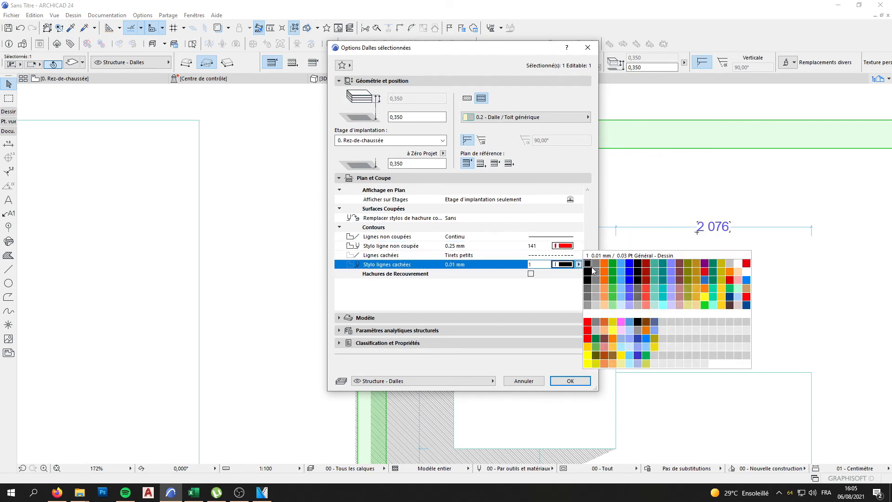
left_click(588, 330)
left_click(565, 385)
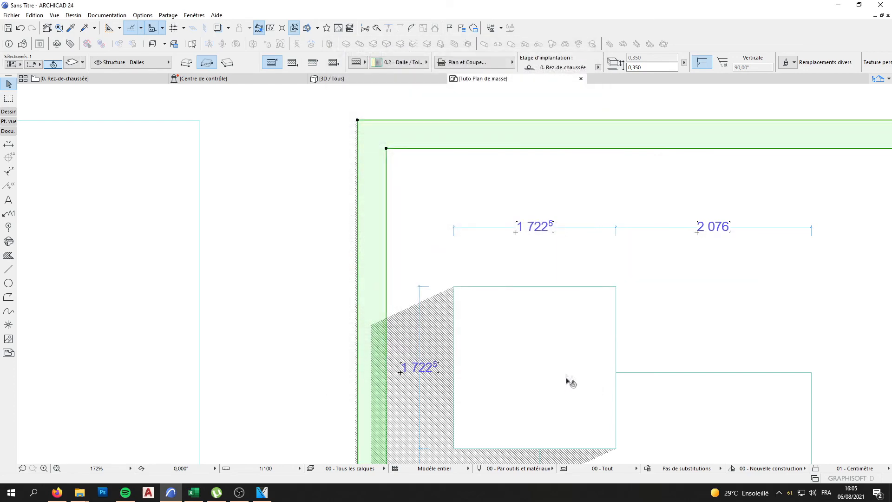
key("Escape")
middle_click_drag(482, 182, 510, 218)
middle_click_drag(437, 229, 399, 200)
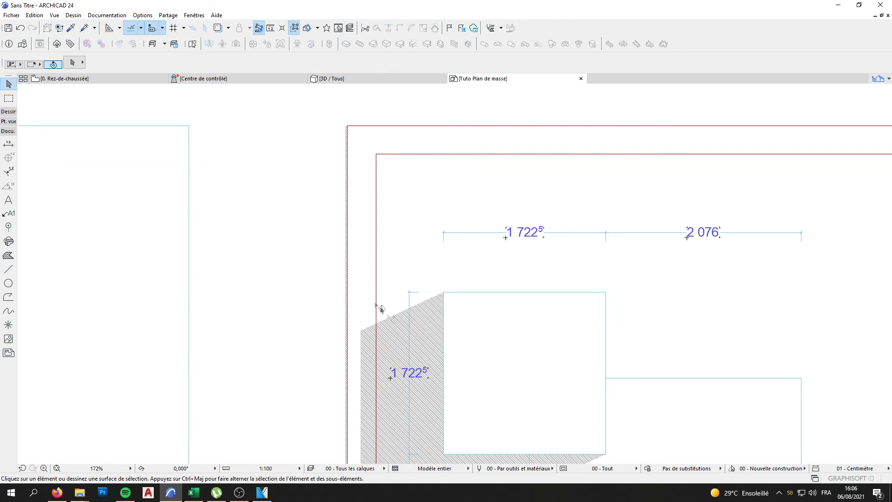
scroll(372, 302, "down", 5)
middle_click_drag(422, 279, 439, 240)
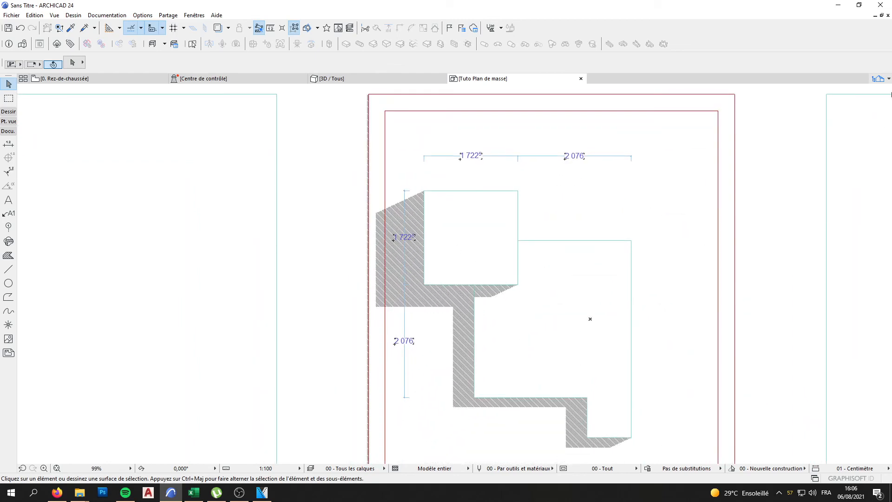
In the Tuto Plan de masse 3D document options, turn on the uniform pen for uncut elements and choose a black pen
left_click(880, 79)
right_click(788, 227)
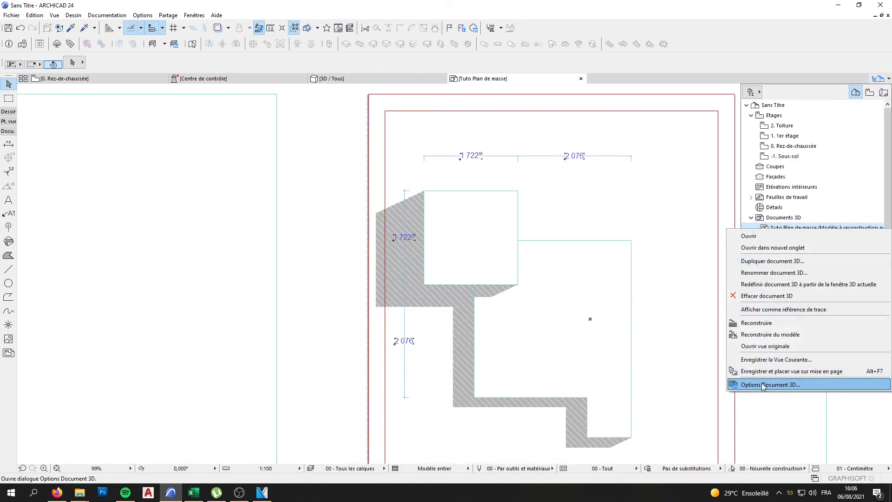
left_click(764, 386)
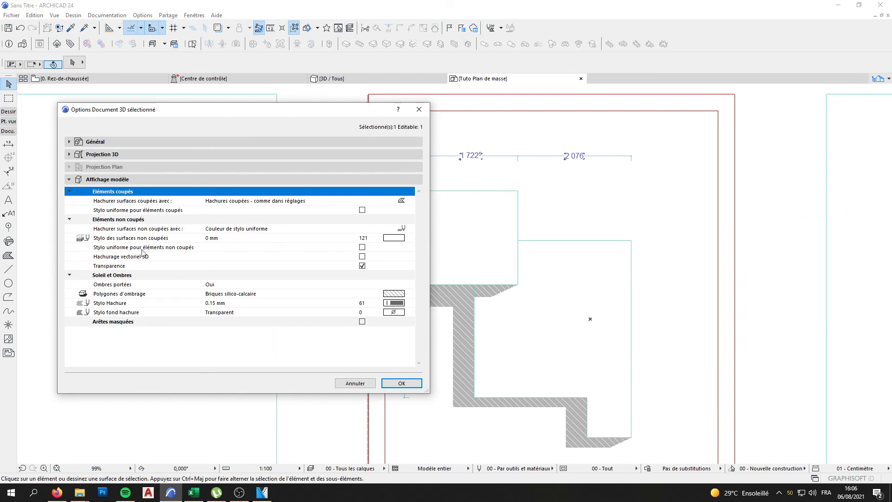
left_click(131, 248)
left_click(362, 247)
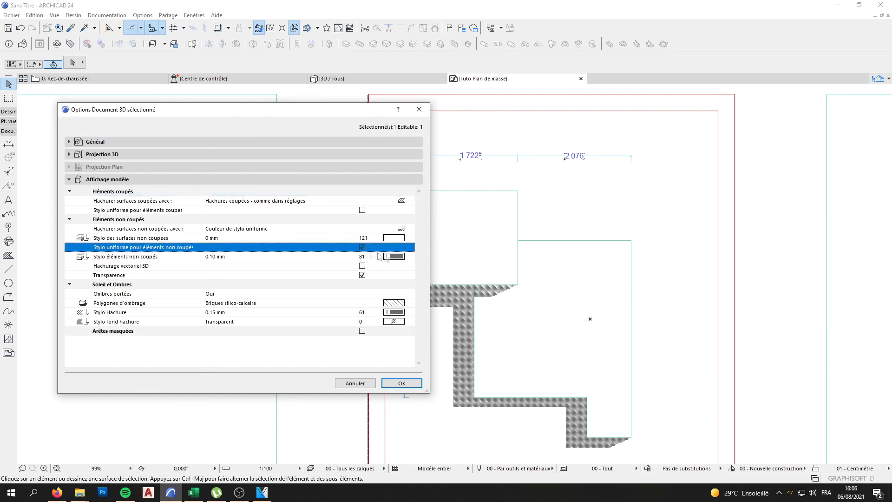
left_click(410, 256)
left_click(417, 258)
left_click(418, 385)
Examine the slab and building outlines and the shadow hatching across the whole site plan
middle_click_drag(441, 202, 442, 231)
middle_click_drag(403, 168, 405, 196)
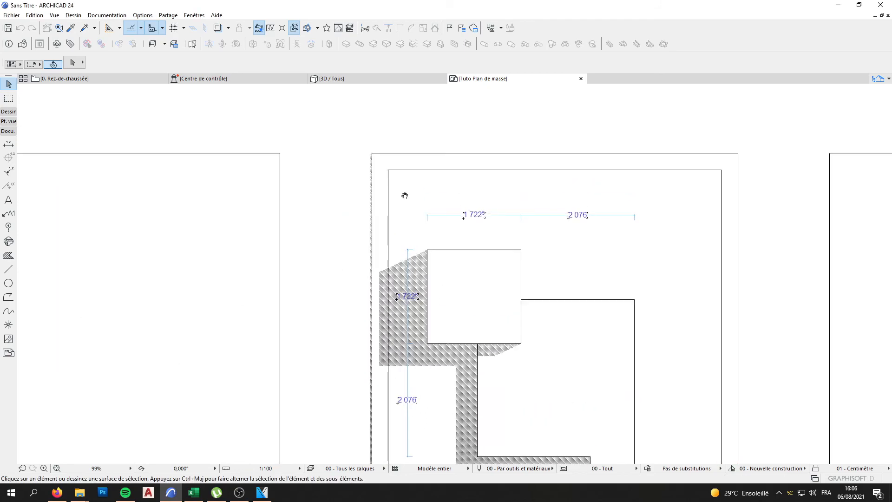
scroll(392, 166, "up", 5)
scroll(397, 170, "down", 4)
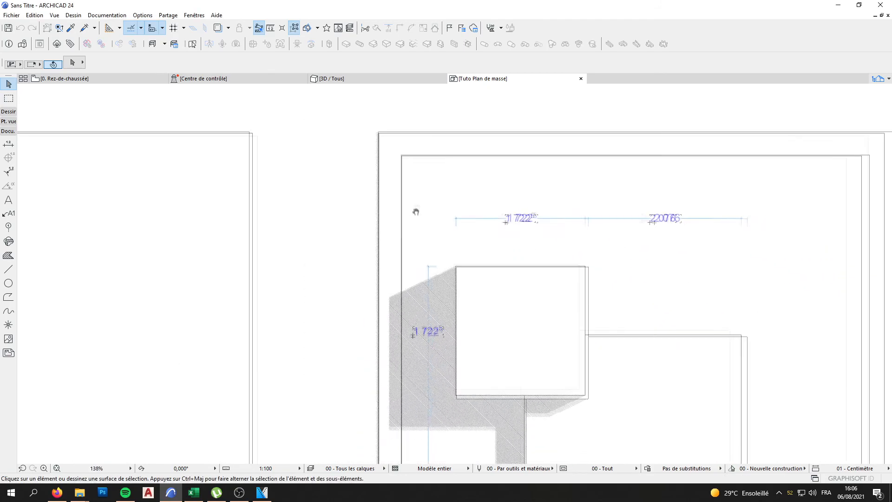
scroll(416, 212, "down", 1)
middle_click_drag(456, 293, 420, 182)
middle_click_drag(493, 325, 440, 220)
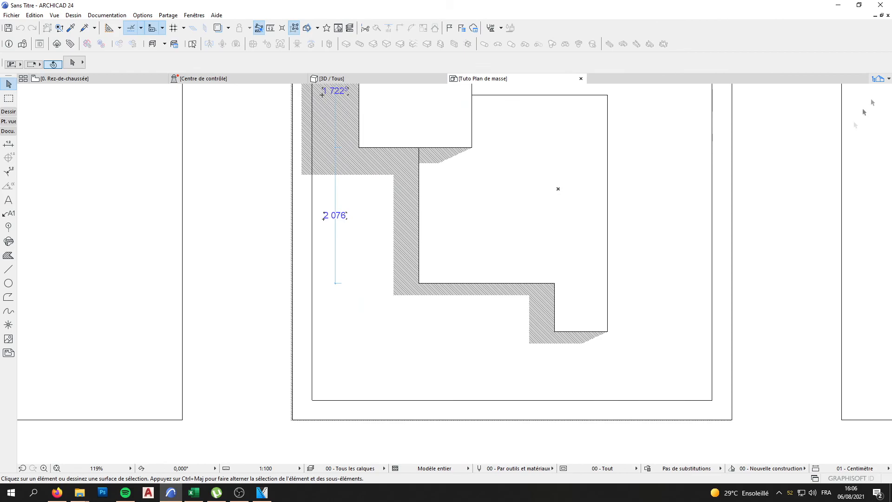